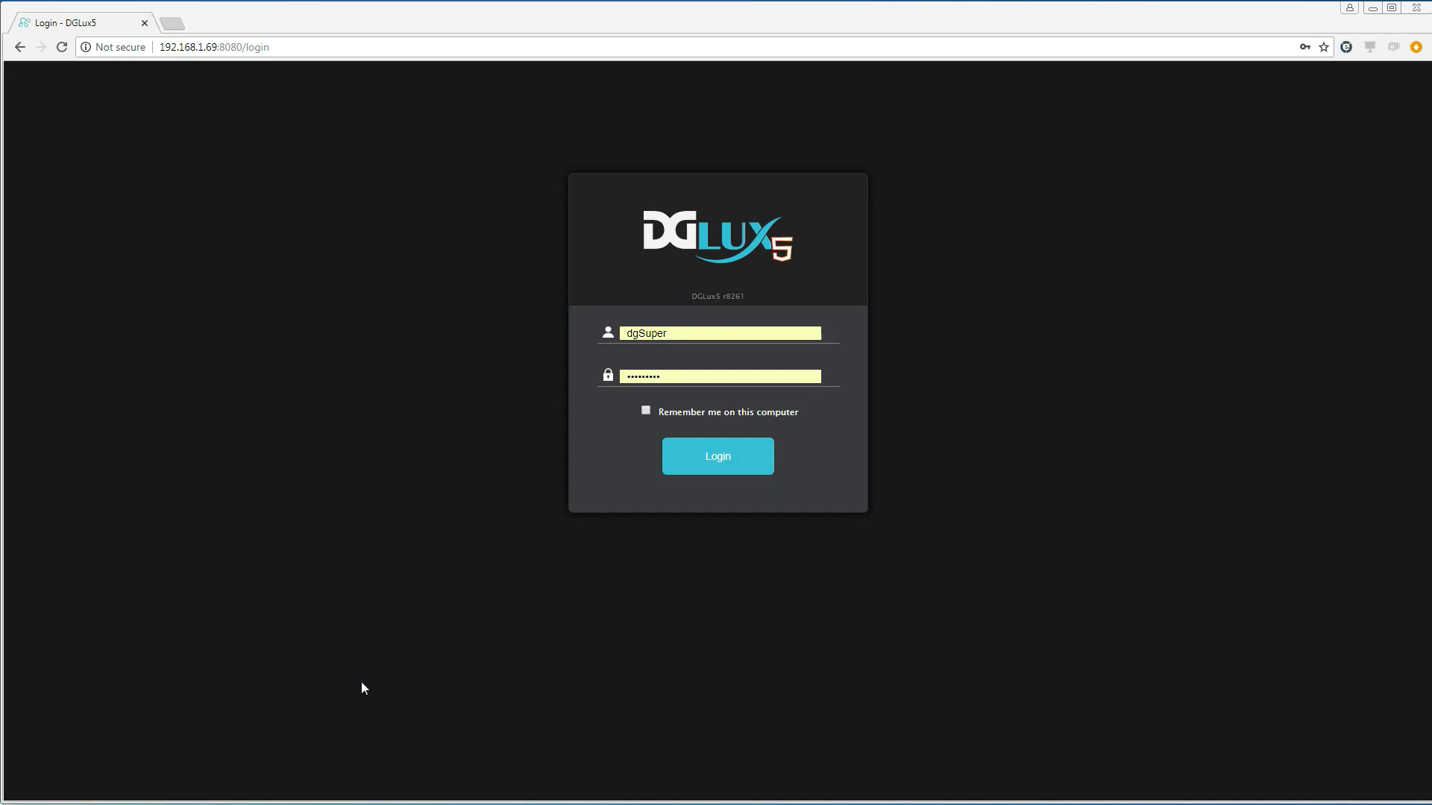
Step: Log in to DGLux5 with the account username and password
click(729, 459)
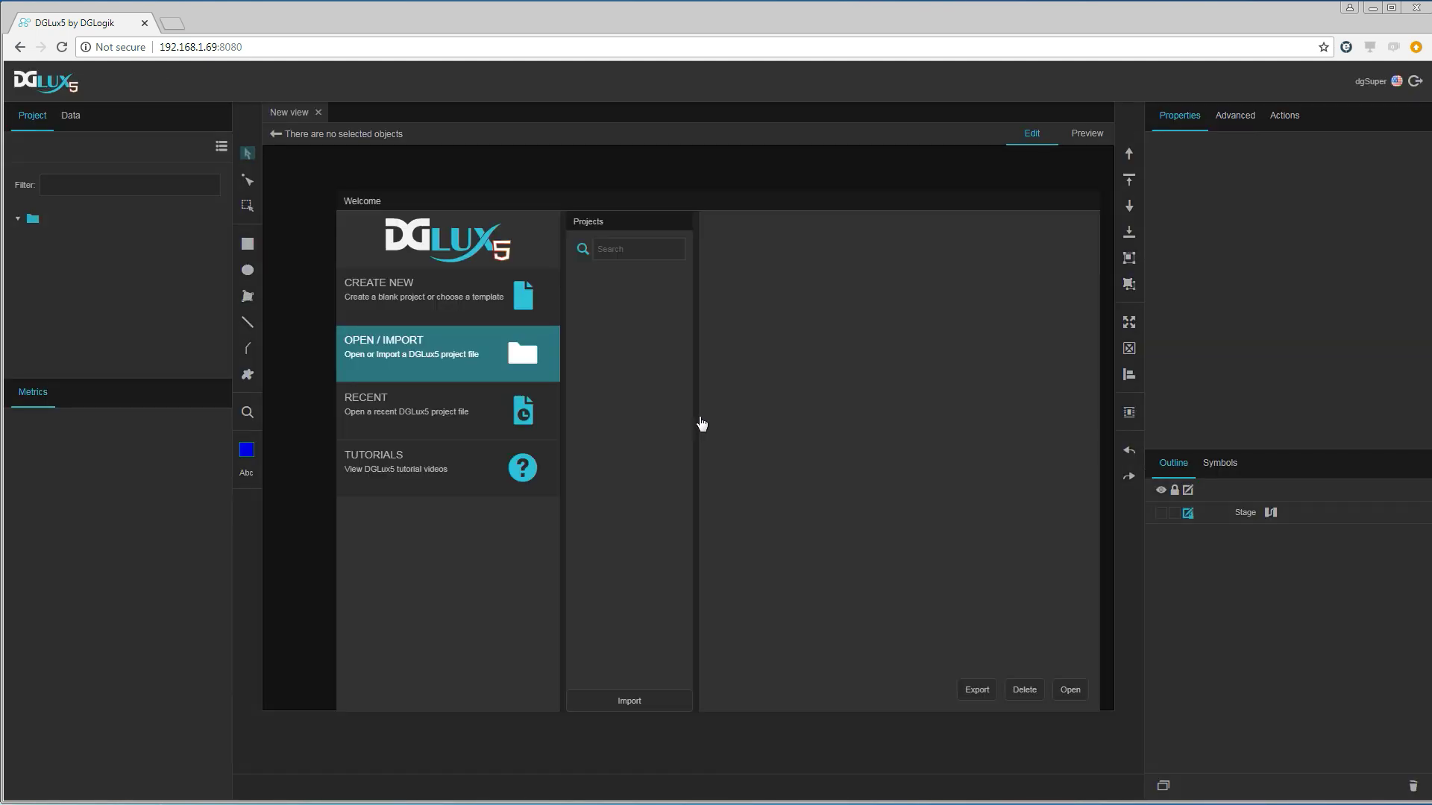
Step: Create a blank project named 'Office temperature' and open its Project Dataflow editor
click(502, 308)
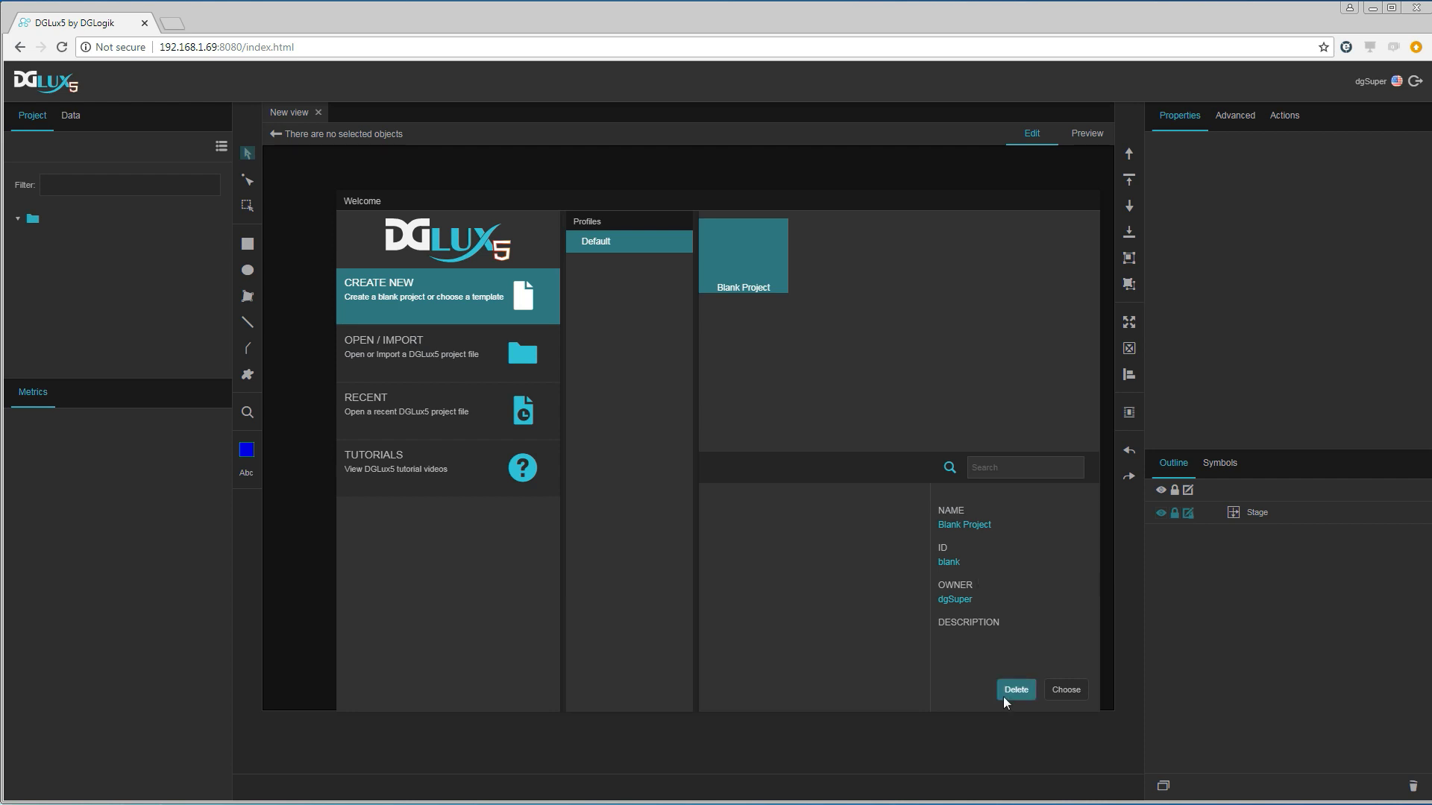
click(1056, 696)
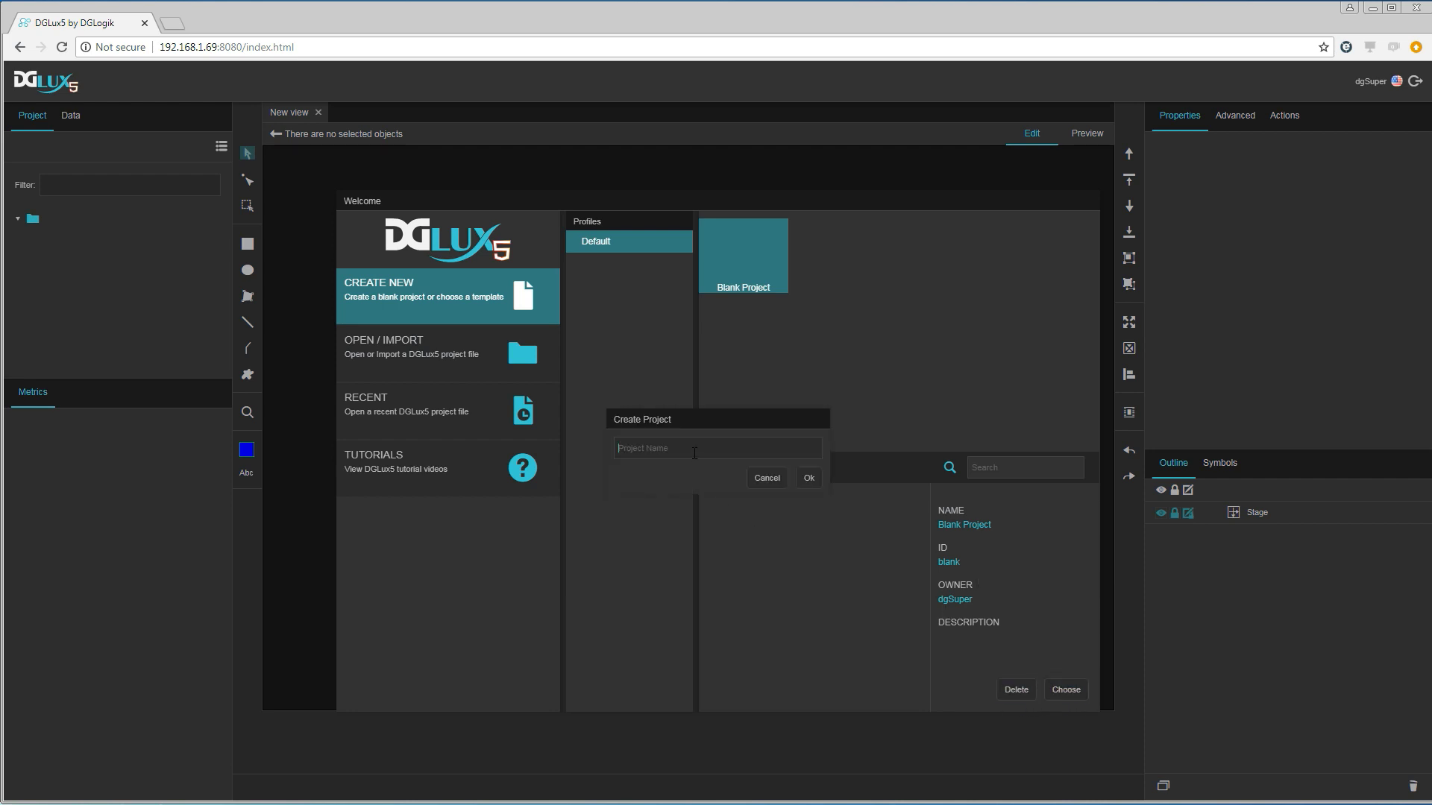
text(Office temperature)
click(809, 479)
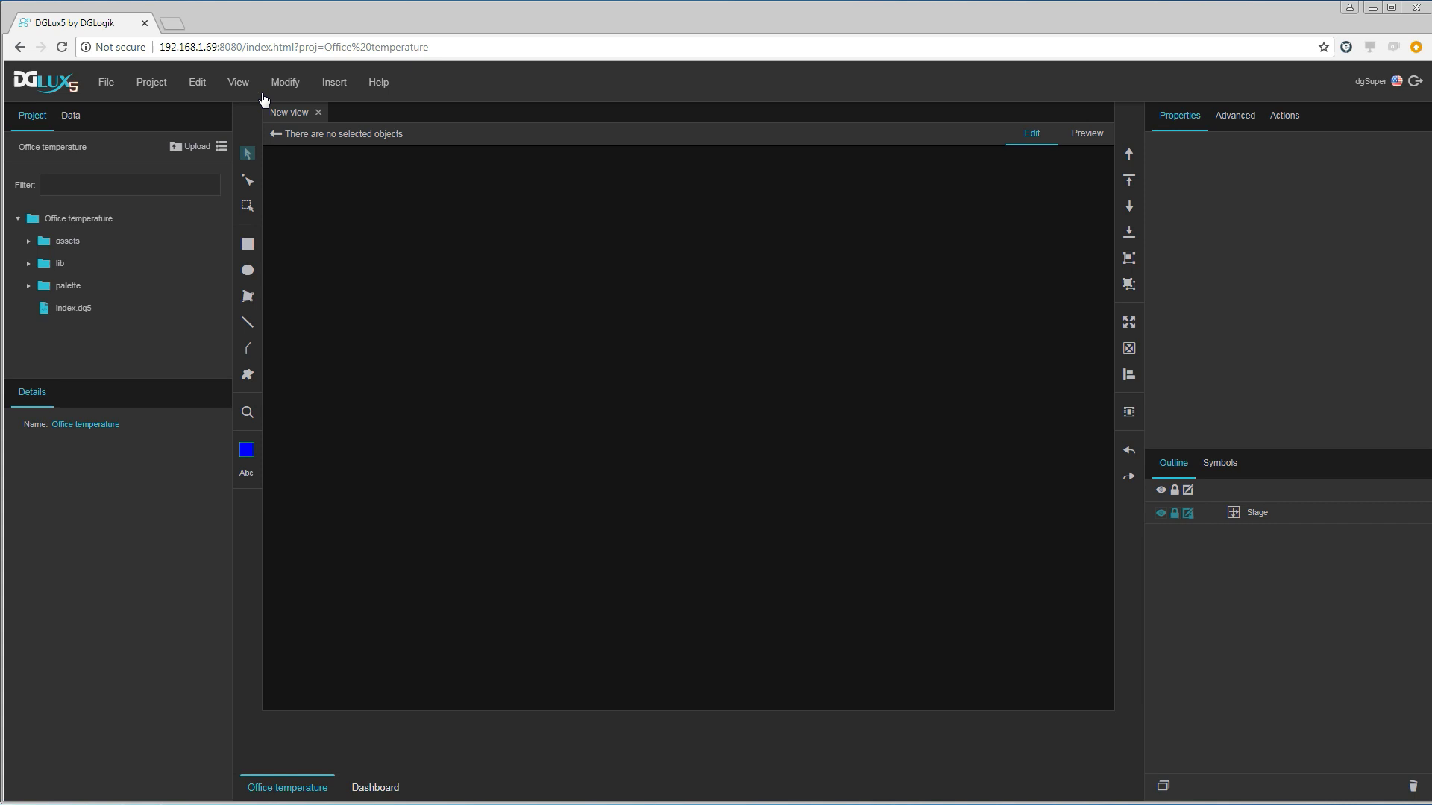
click(283, 84)
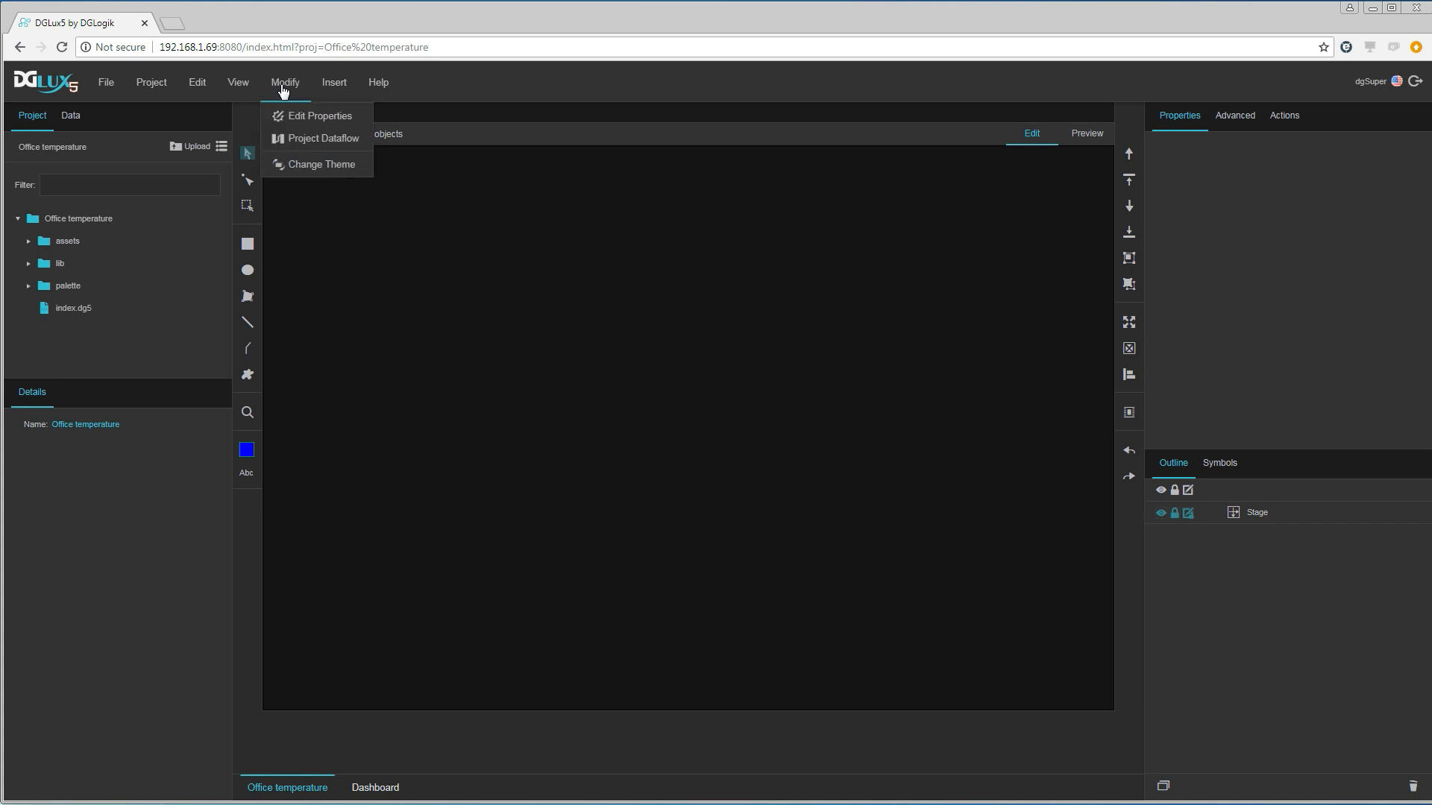
click(316, 139)
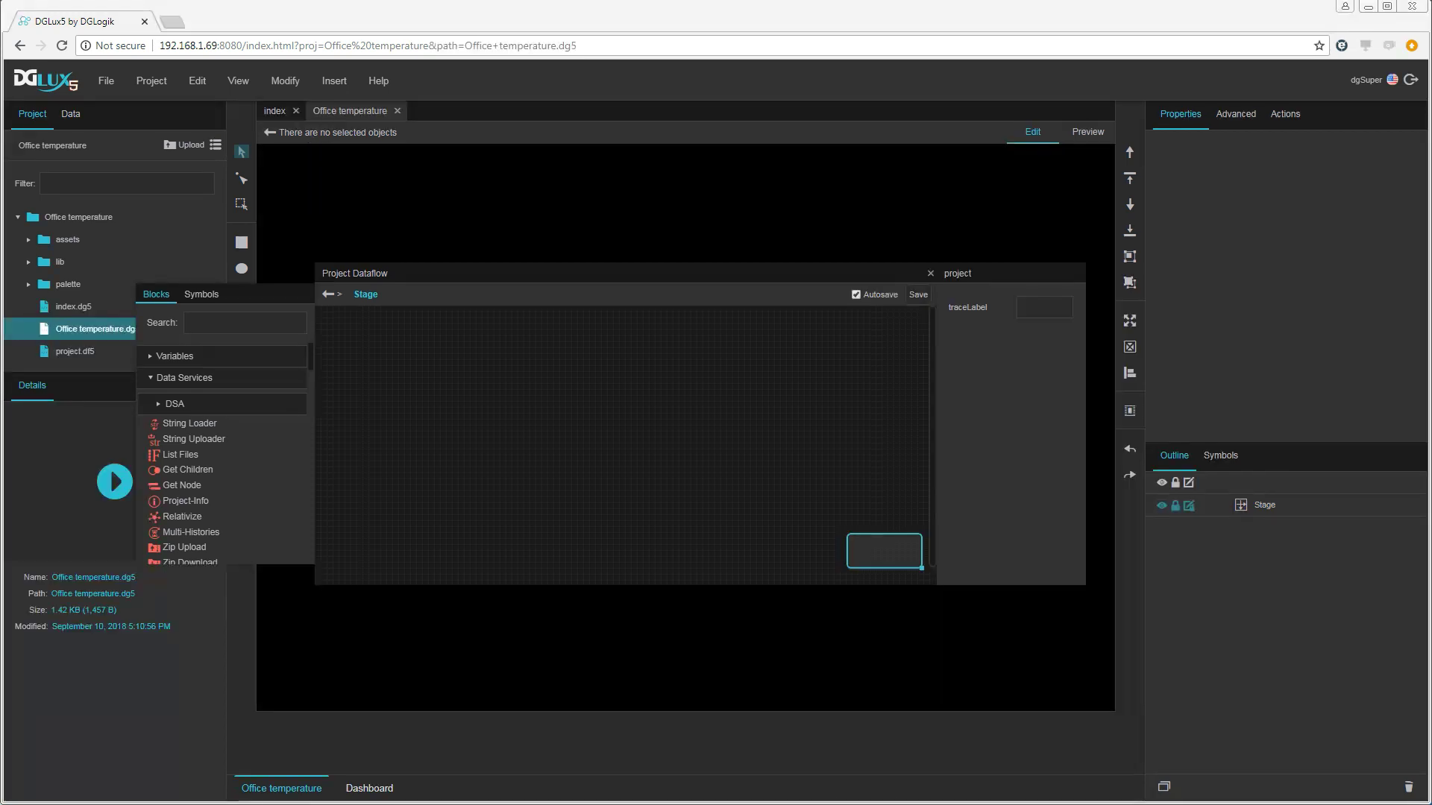
Step: Add a String Loader block to the dataflow and set its interval to 60
double_click(195, 430)
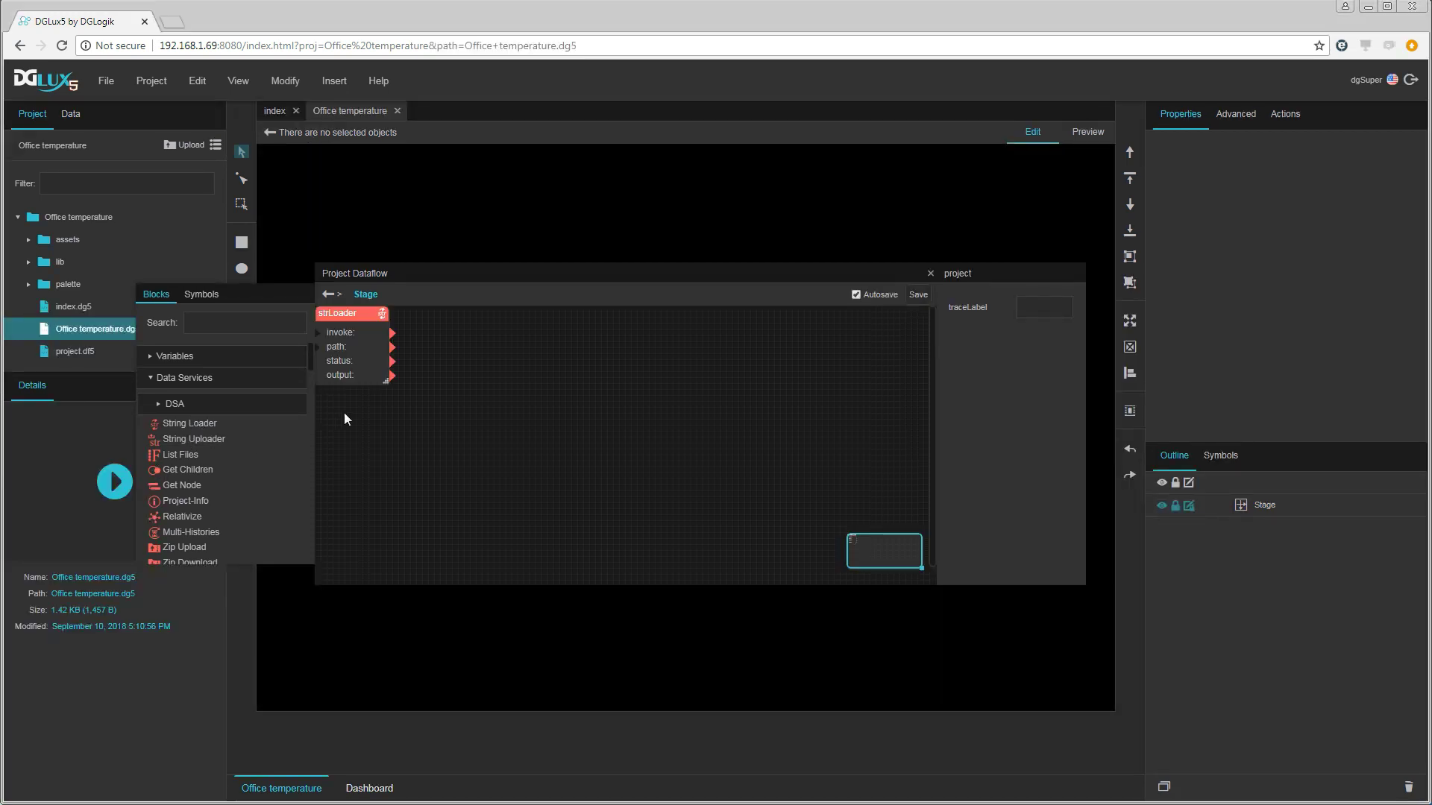
click(351, 313)
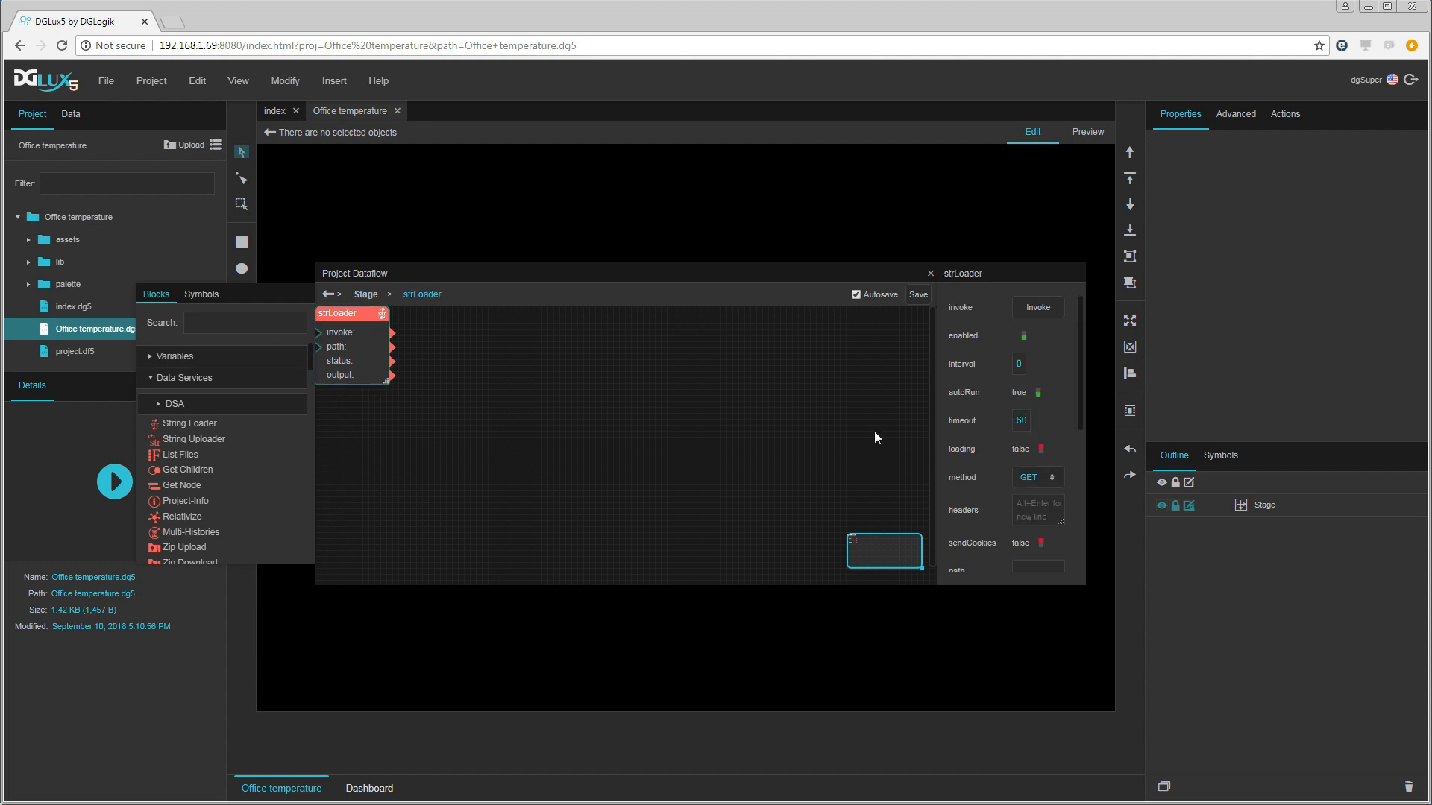
click(1017, 365)
text(60)
key(Return)
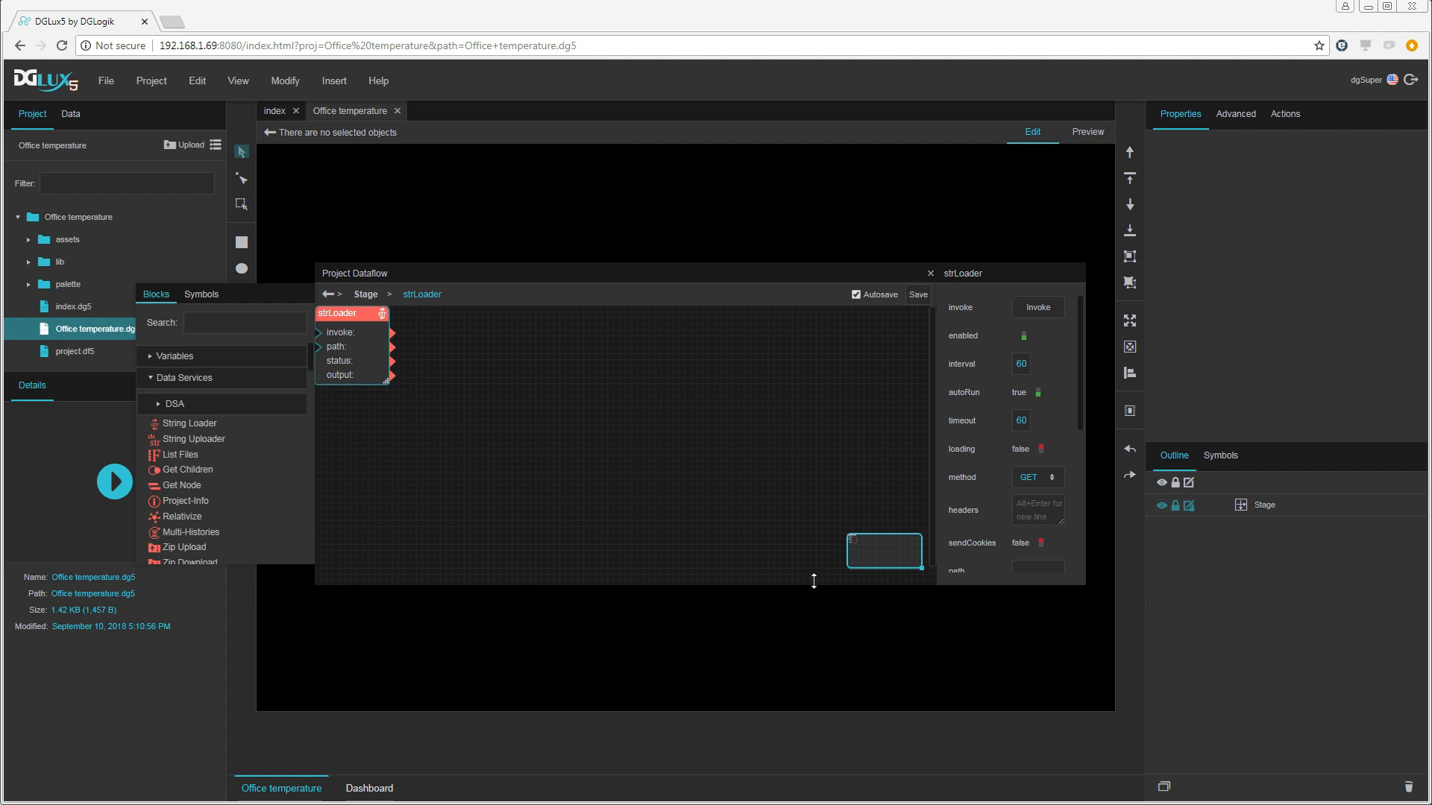
Step: Paste the trend-log URL into the strLoader path, widening the settings to show it
scroll(1080, 370, down, 1)
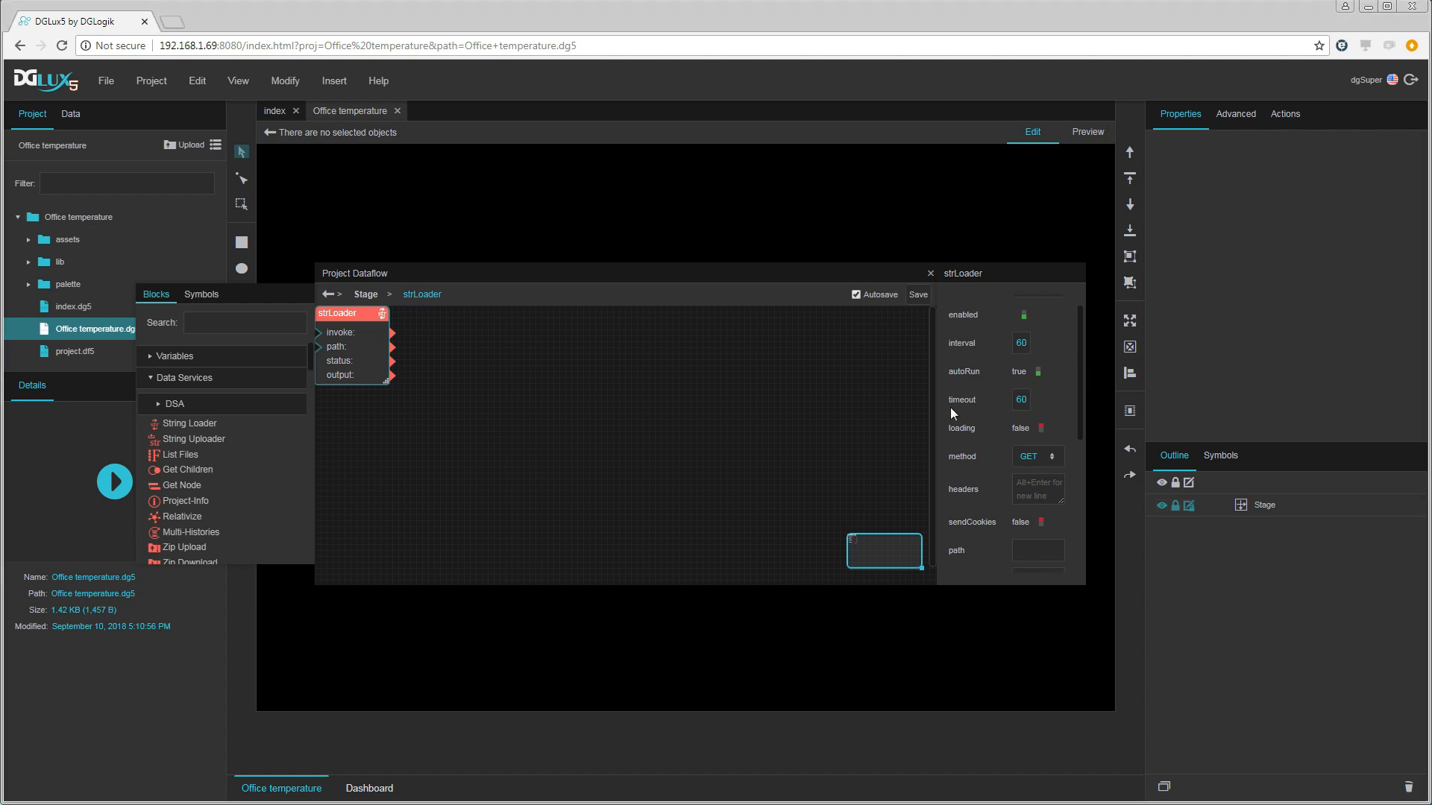
drag(932, 406, 618, 403)
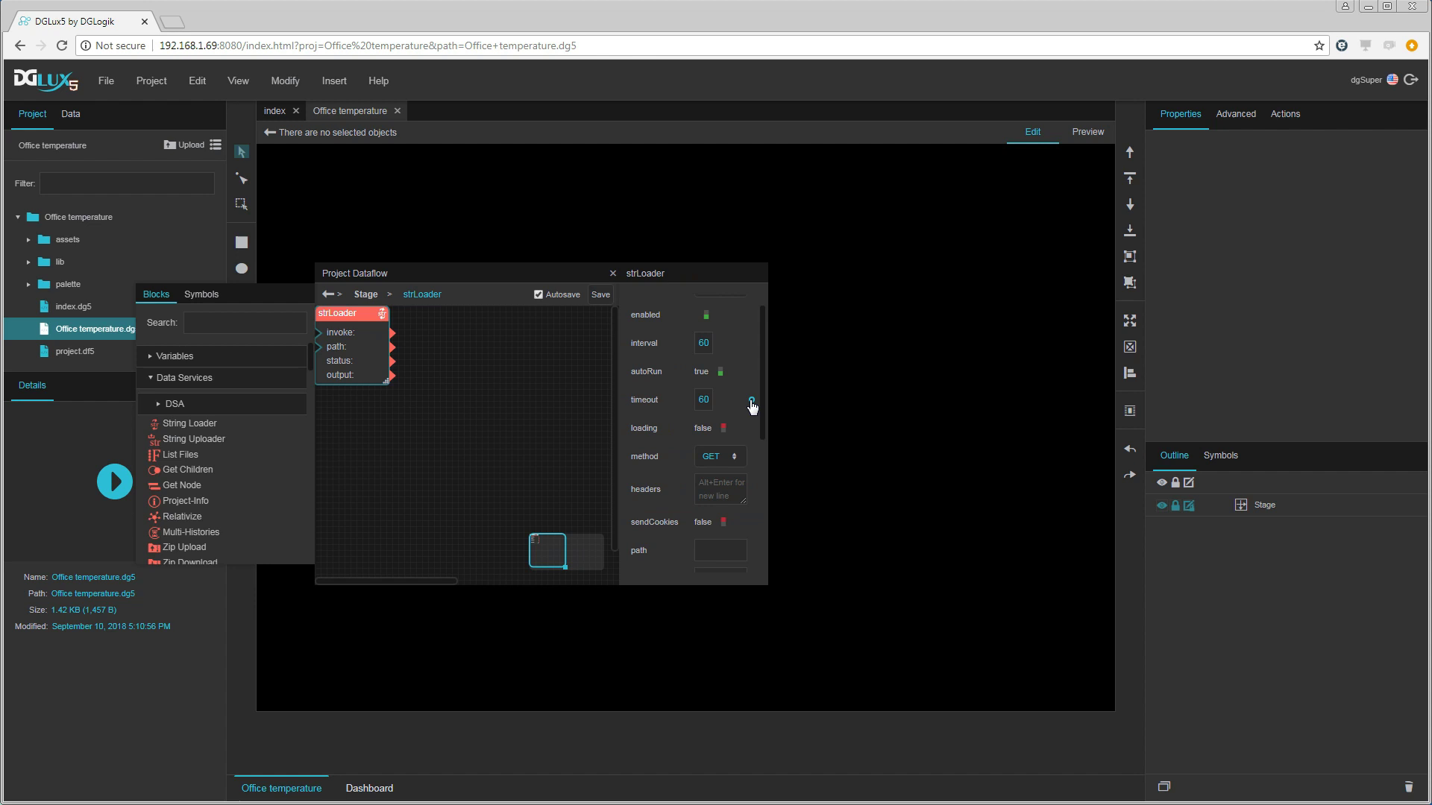
drag(765, 397, 1218, 403)
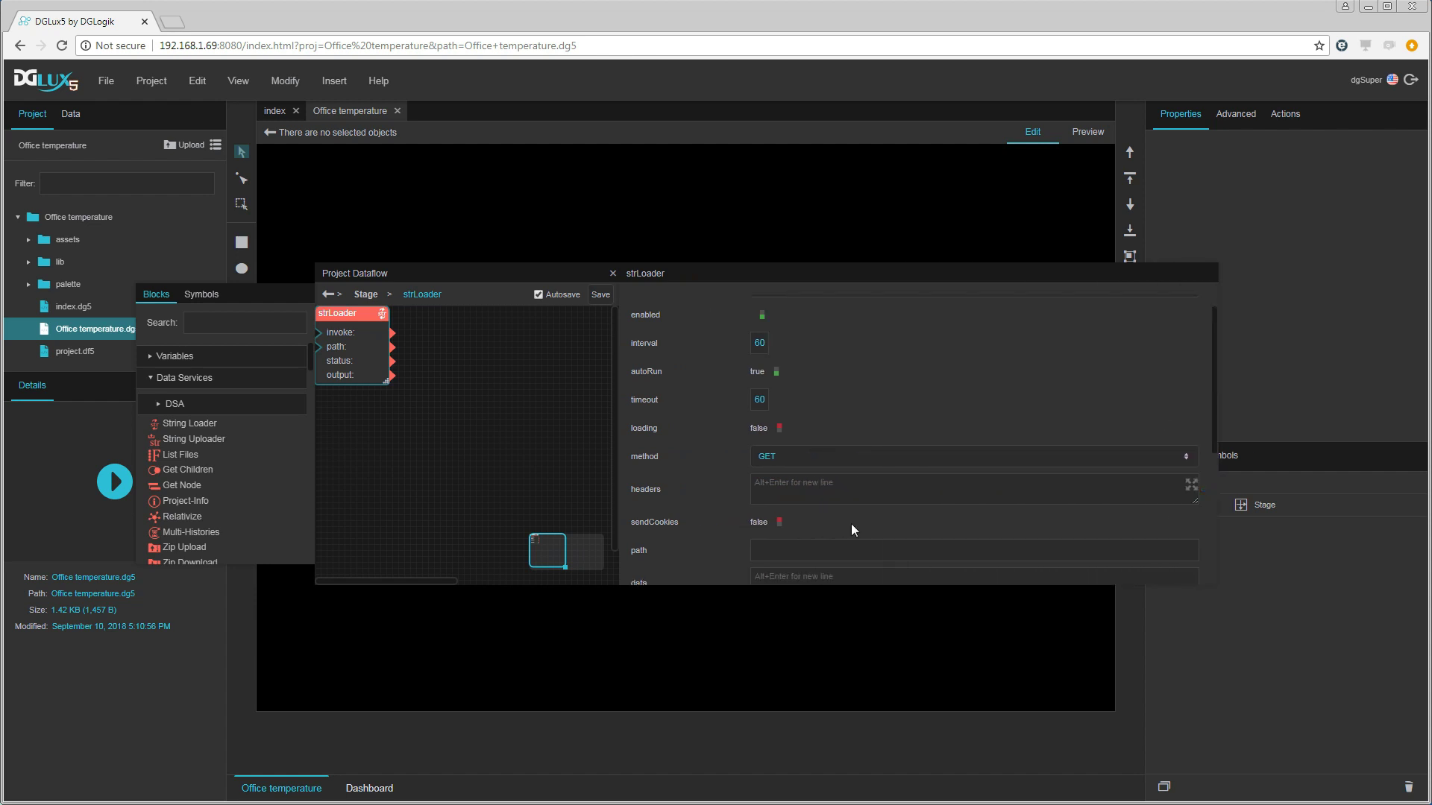
click(843, 547)
key(ctrl+v)
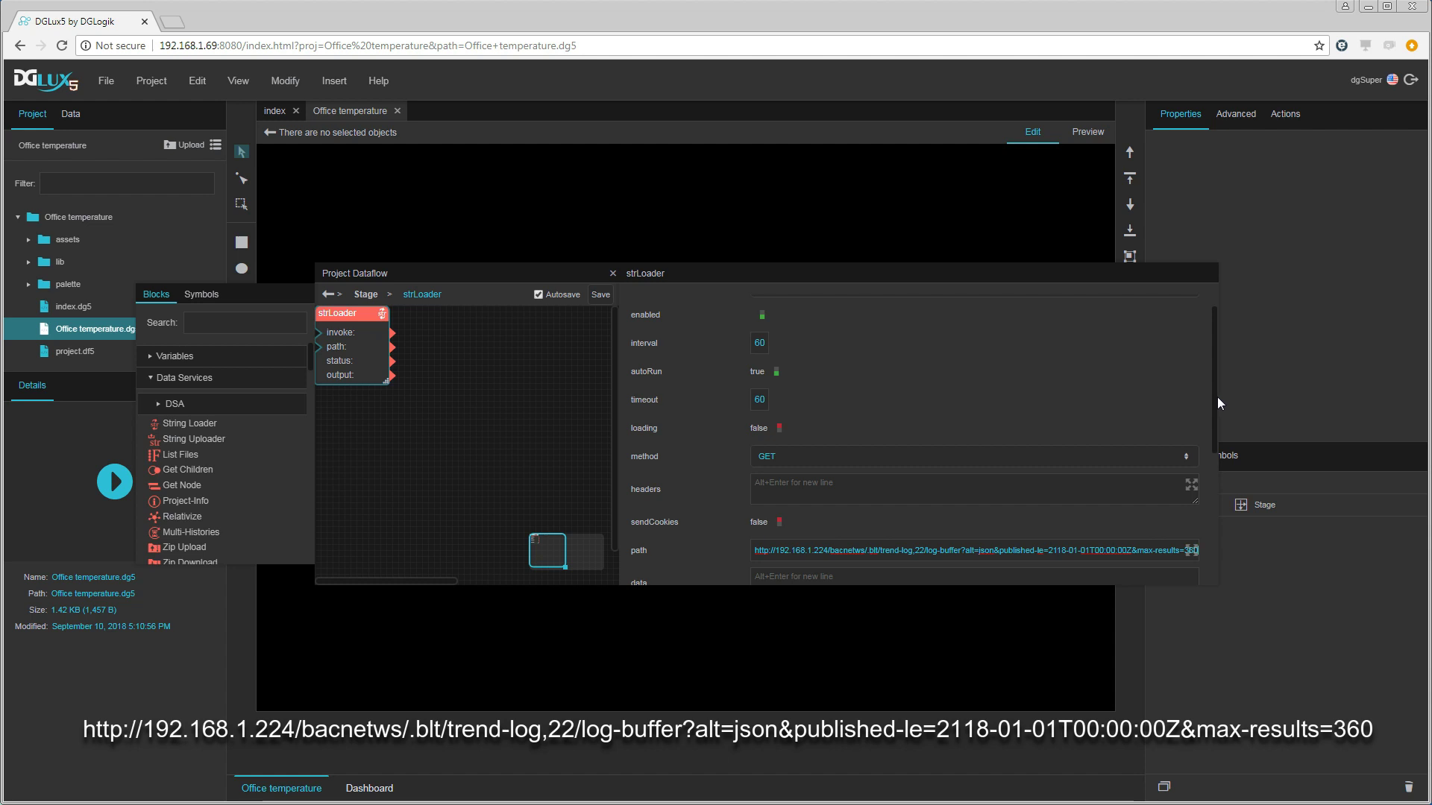
drag(1216, 397, 1269, 393)
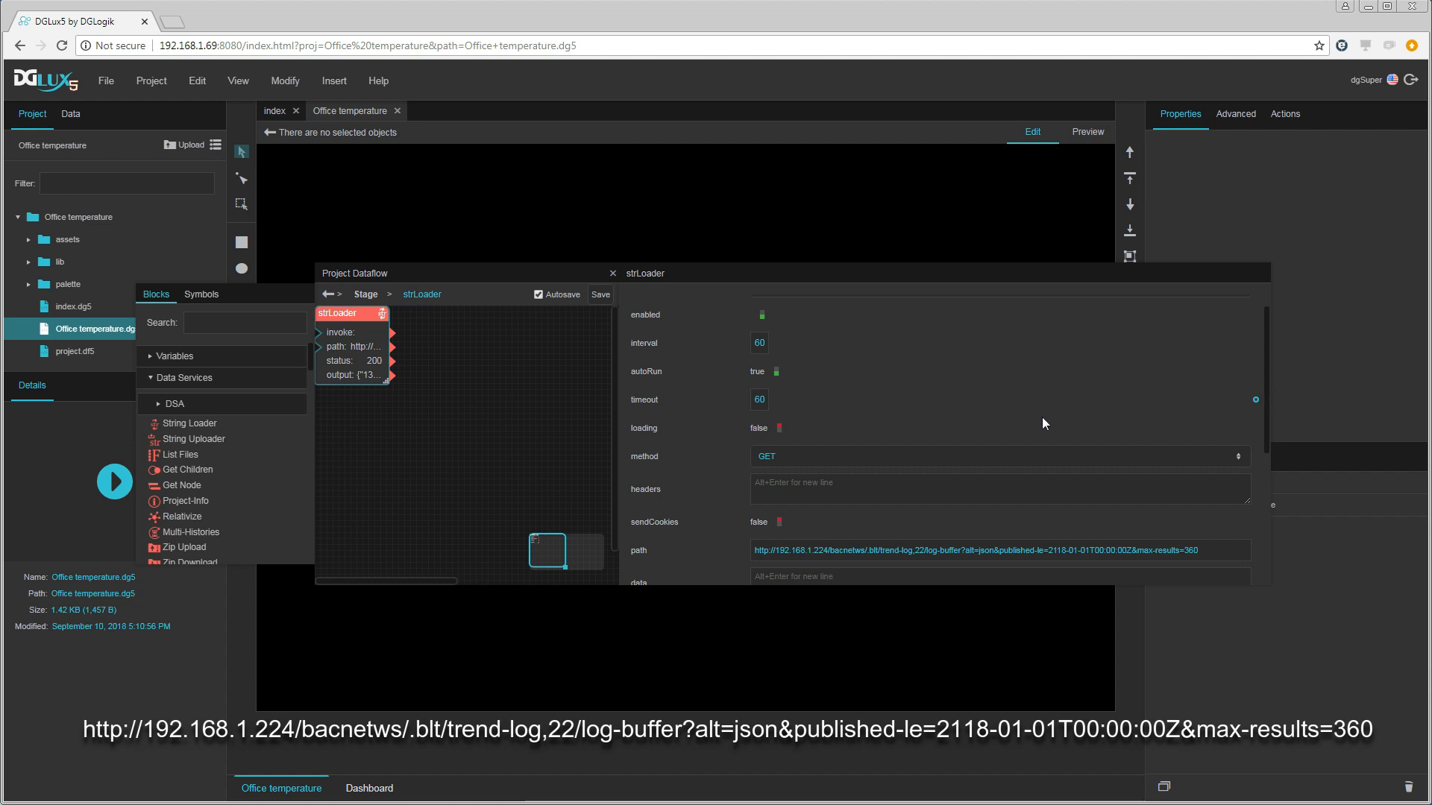
Step: Enlarge the dataflow, add a Script block right of strLoader, and wire strLoader into its invoke input
click(552, 404)
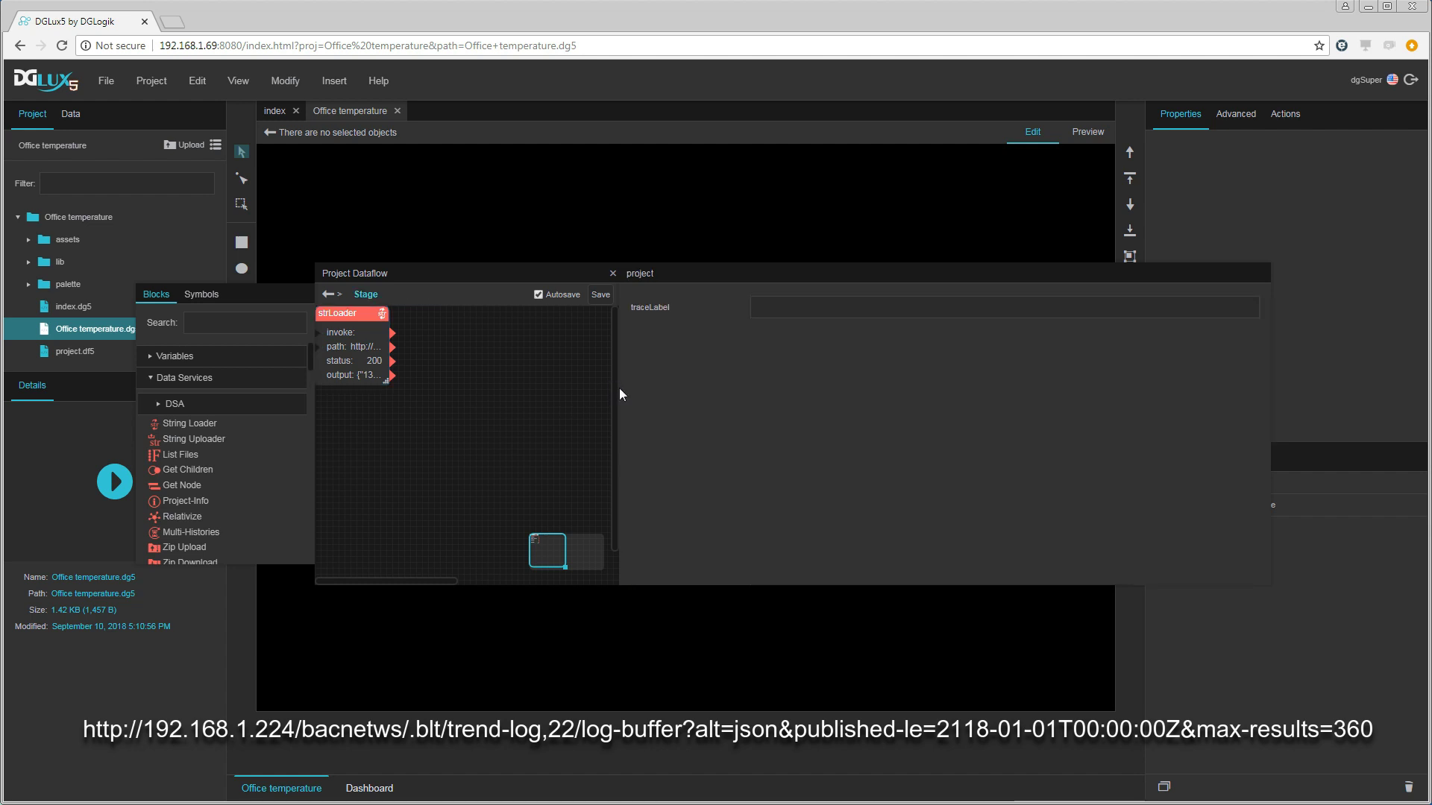
mouse_move(615, 403)
mouse_down()
mouse_move(848, 401)
mouse_move(638, 403)
mouse_up()
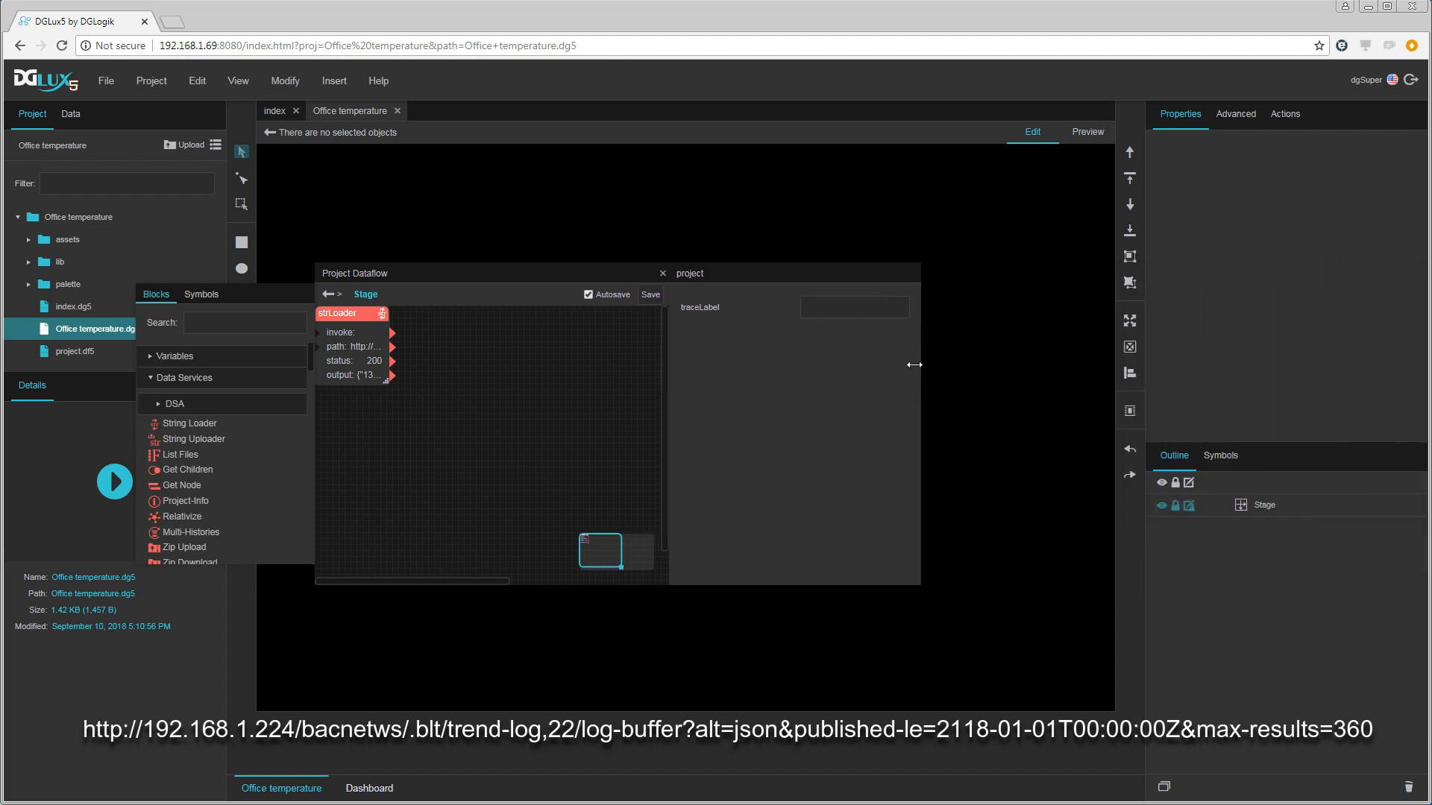
drag(663, 365, 885, 368)
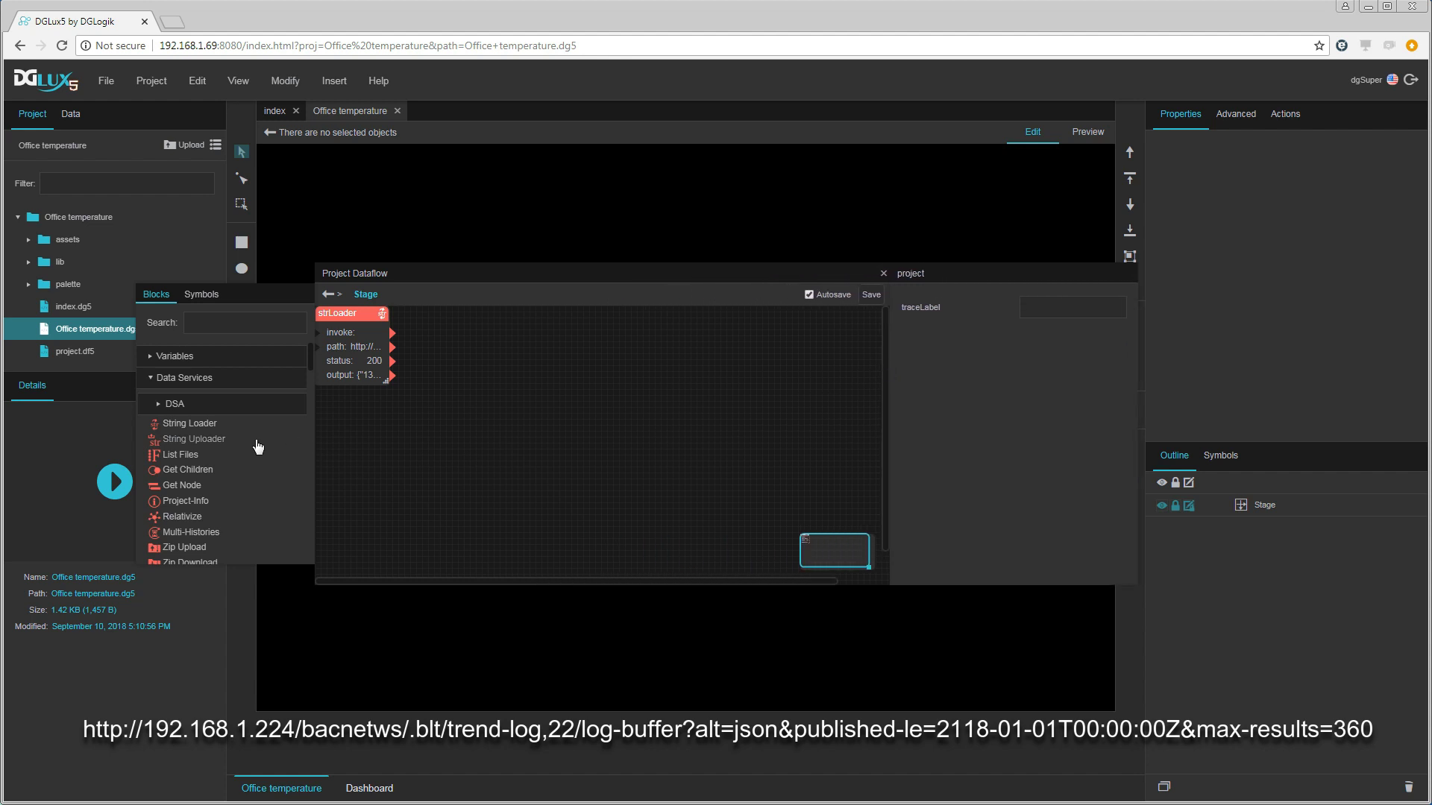
scroll(257, 446, down, 10)
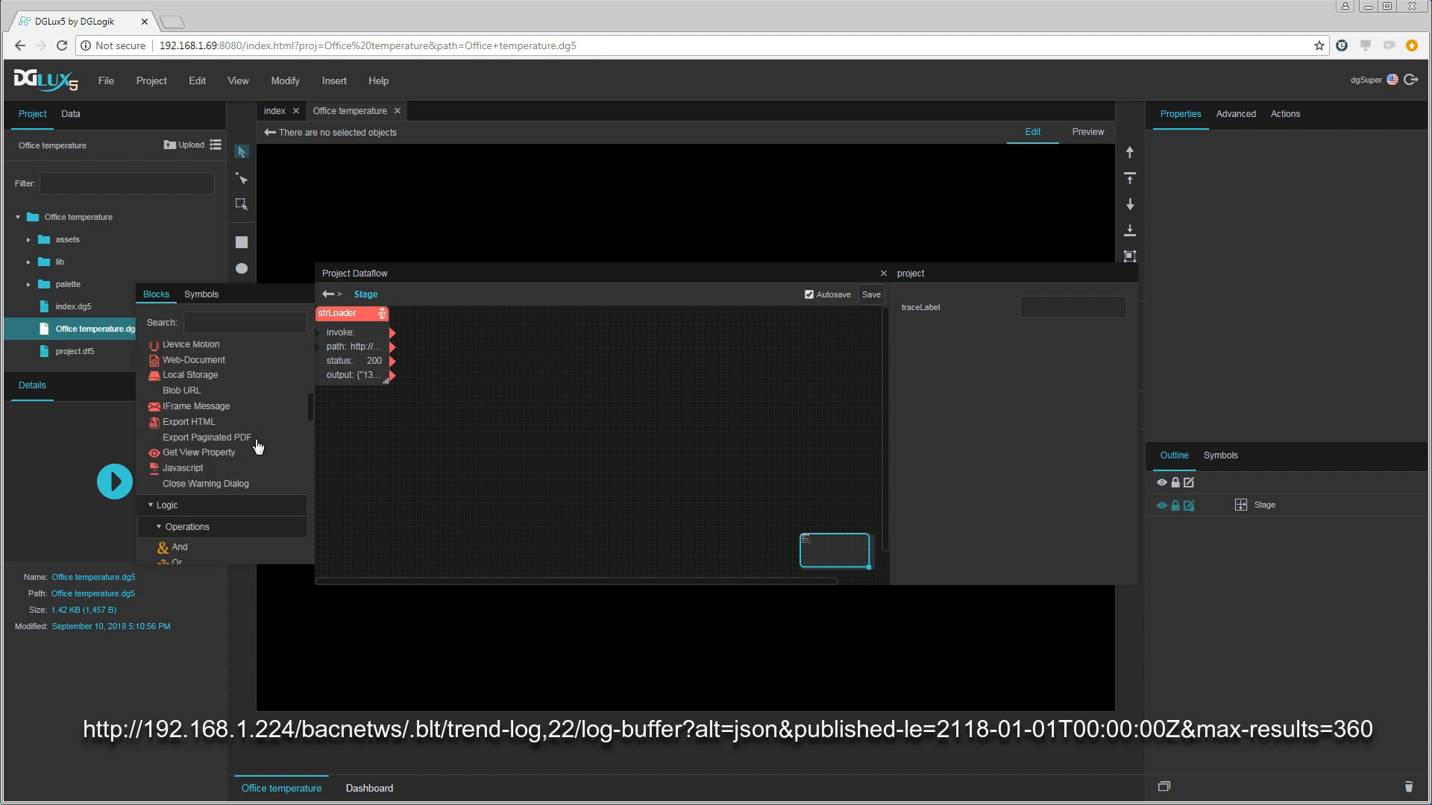
scroll(257, 446, down, 3)
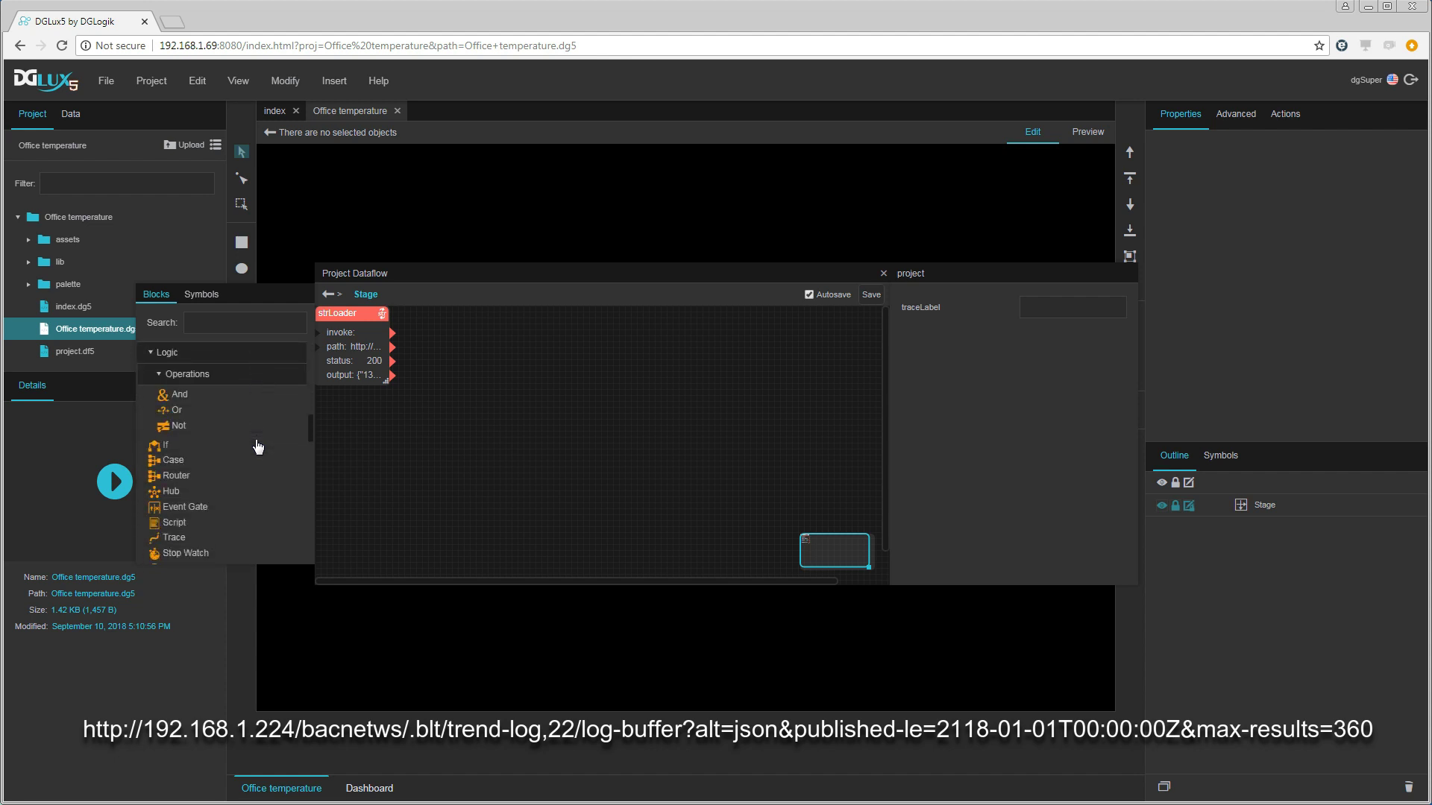
double_click(183, 525)
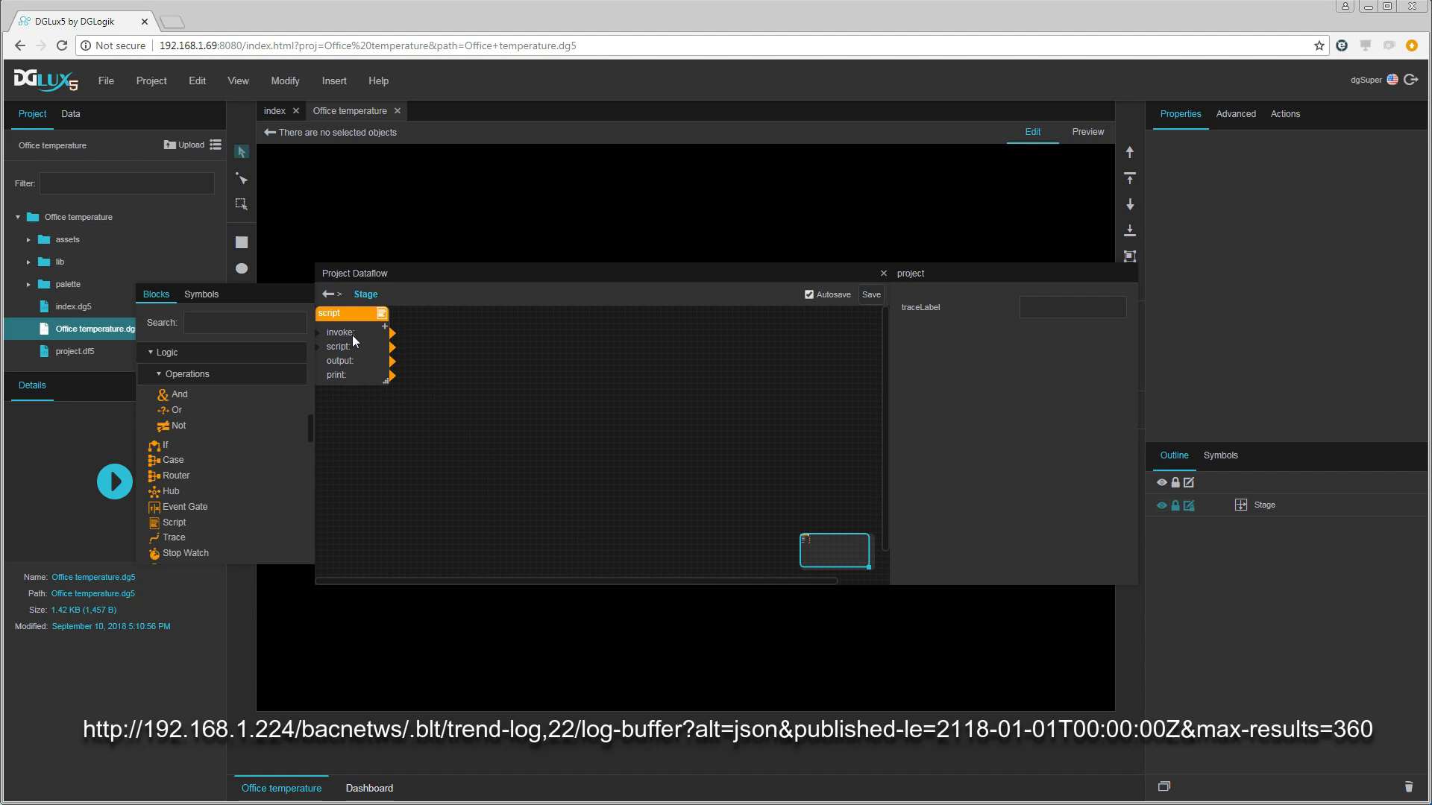
drag(350, 314, 568, 347)
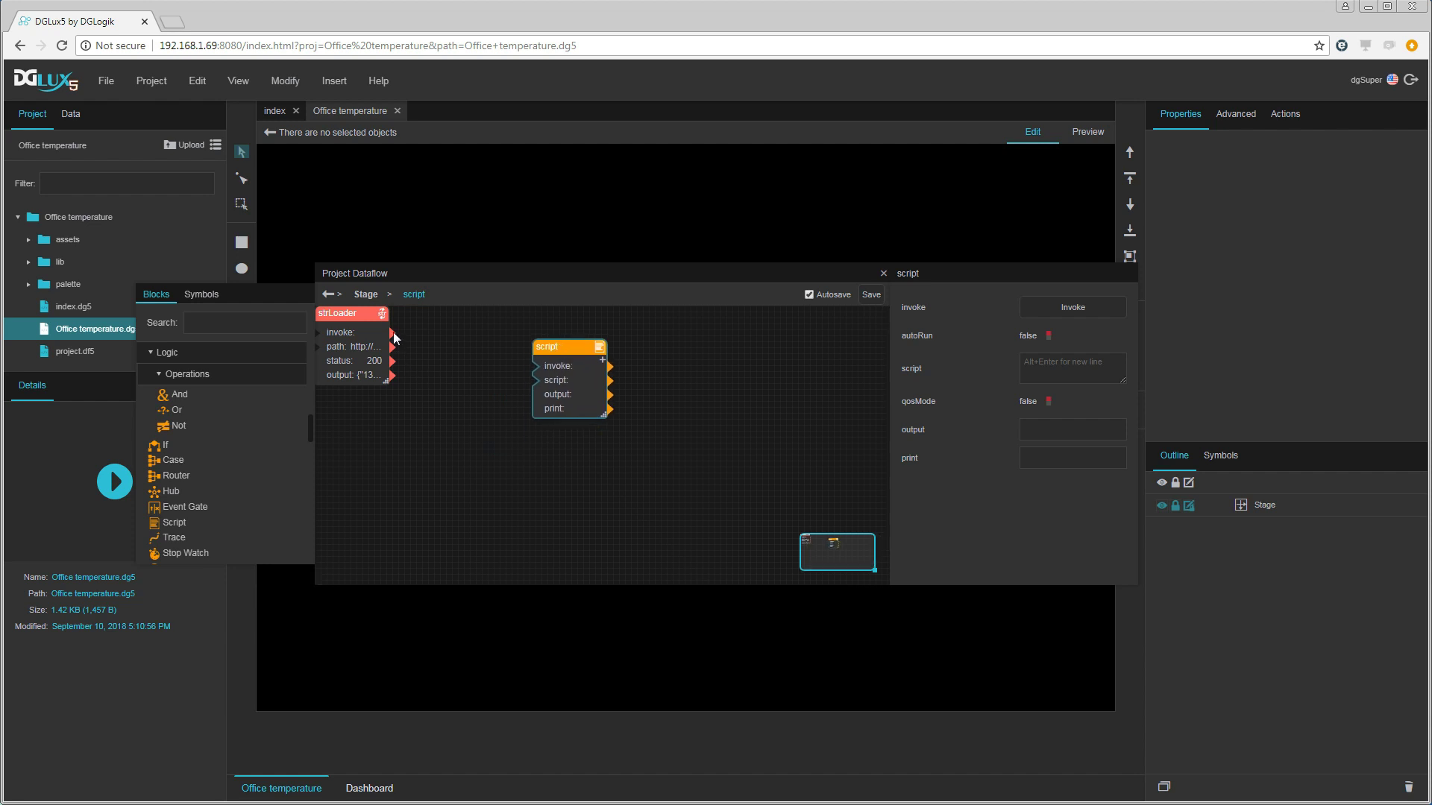
drag(392, 332, 539, 371)
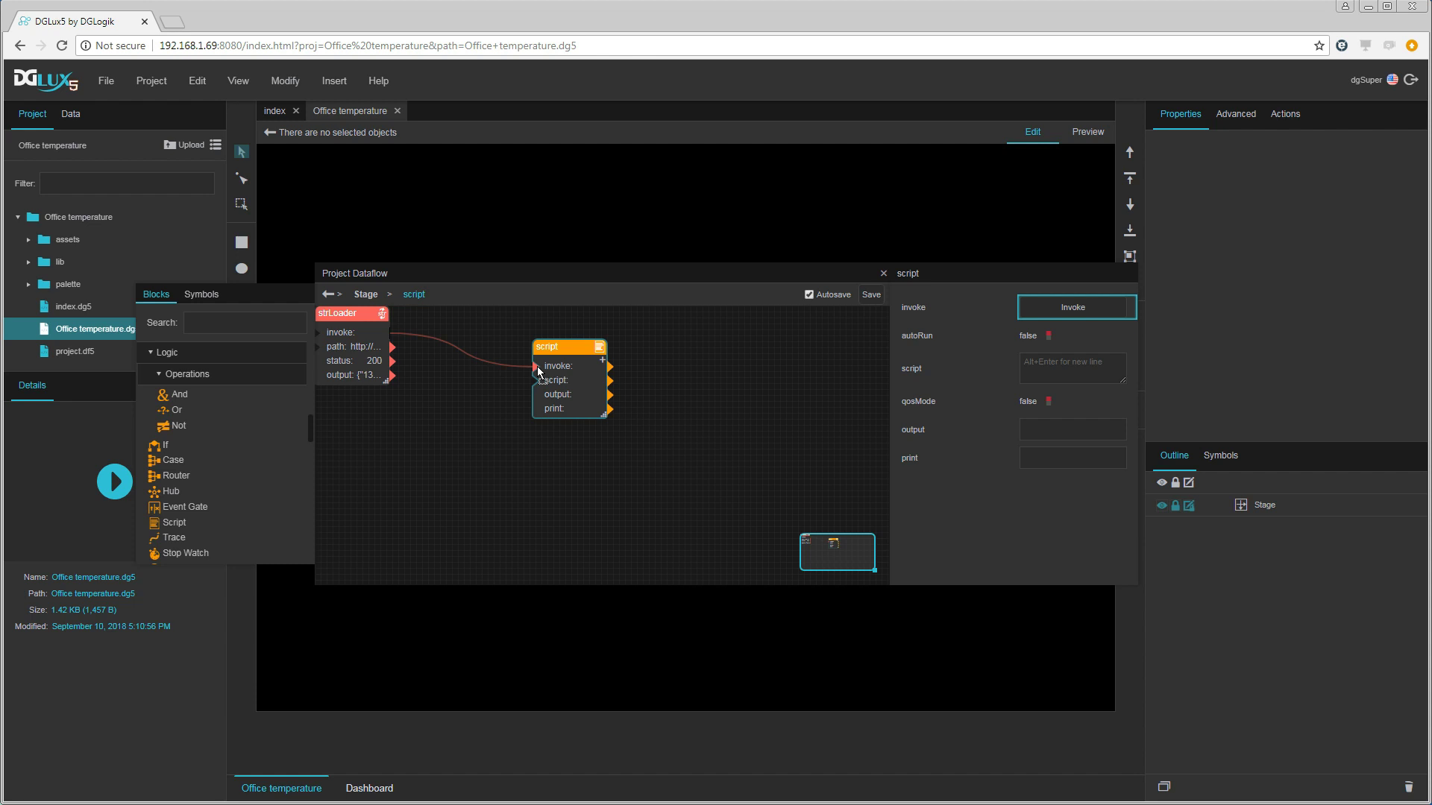
Step: Add an input parameter to the script block and feed strLoader's output into it
click(602, 363)
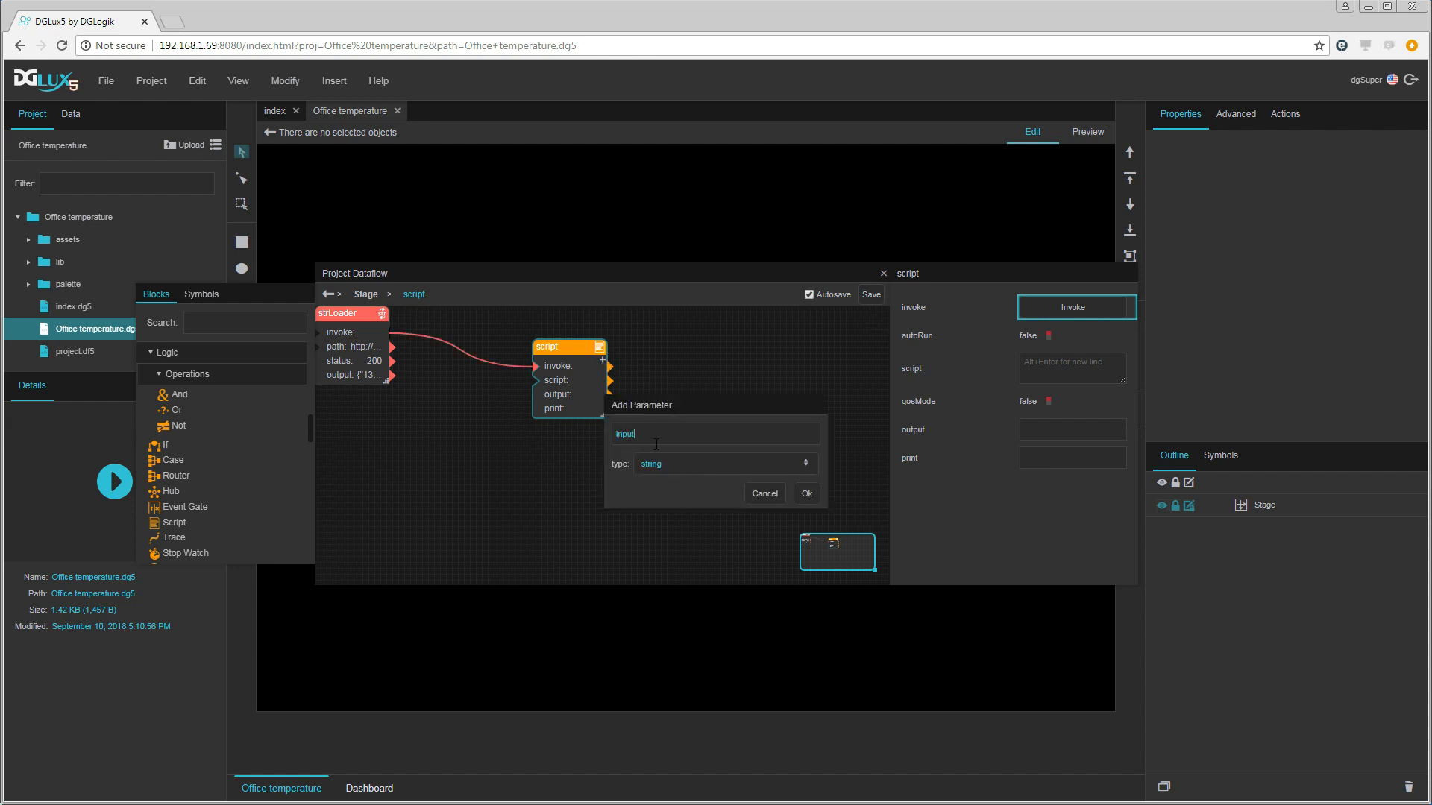
click(808, 496)
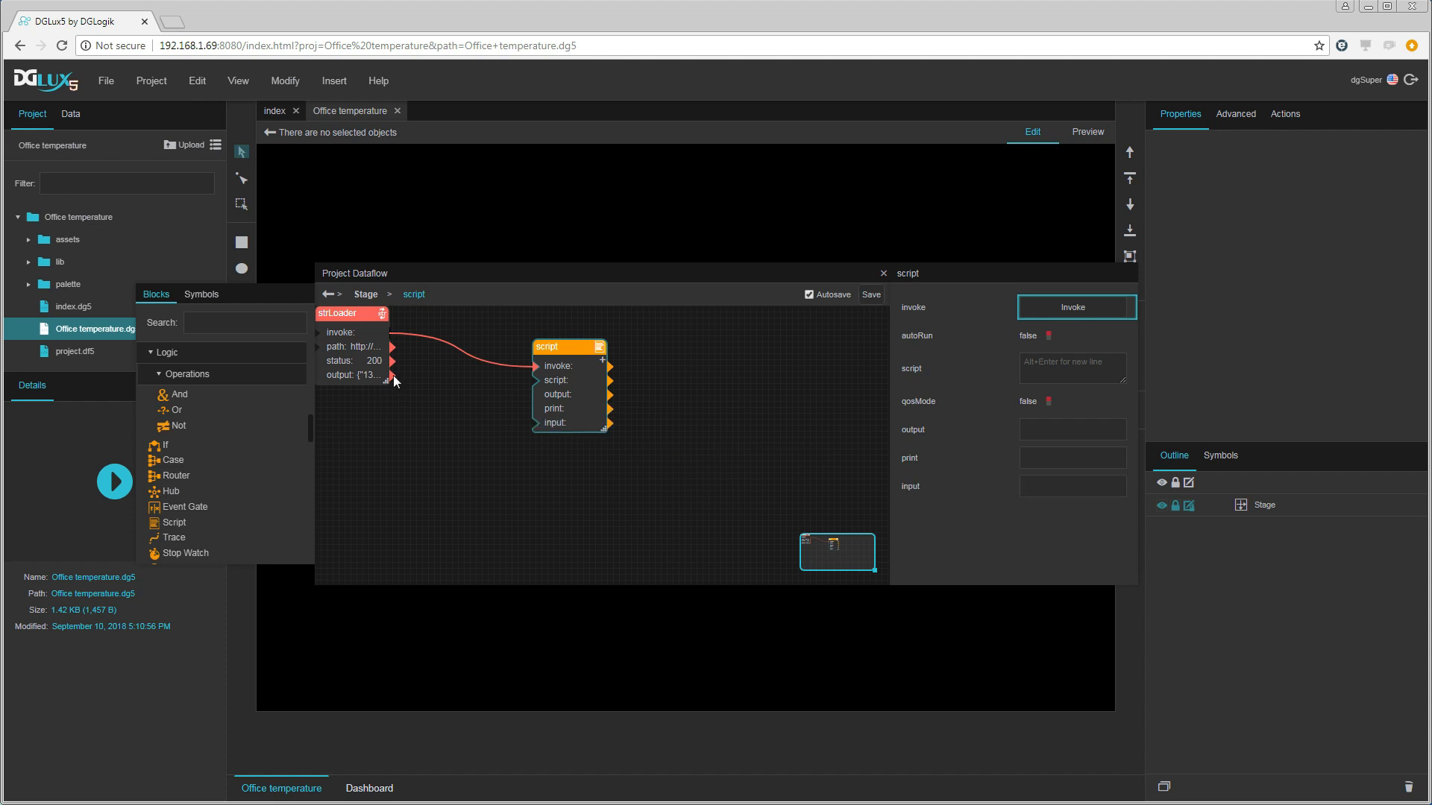
drag(392, 375, 537, 425)
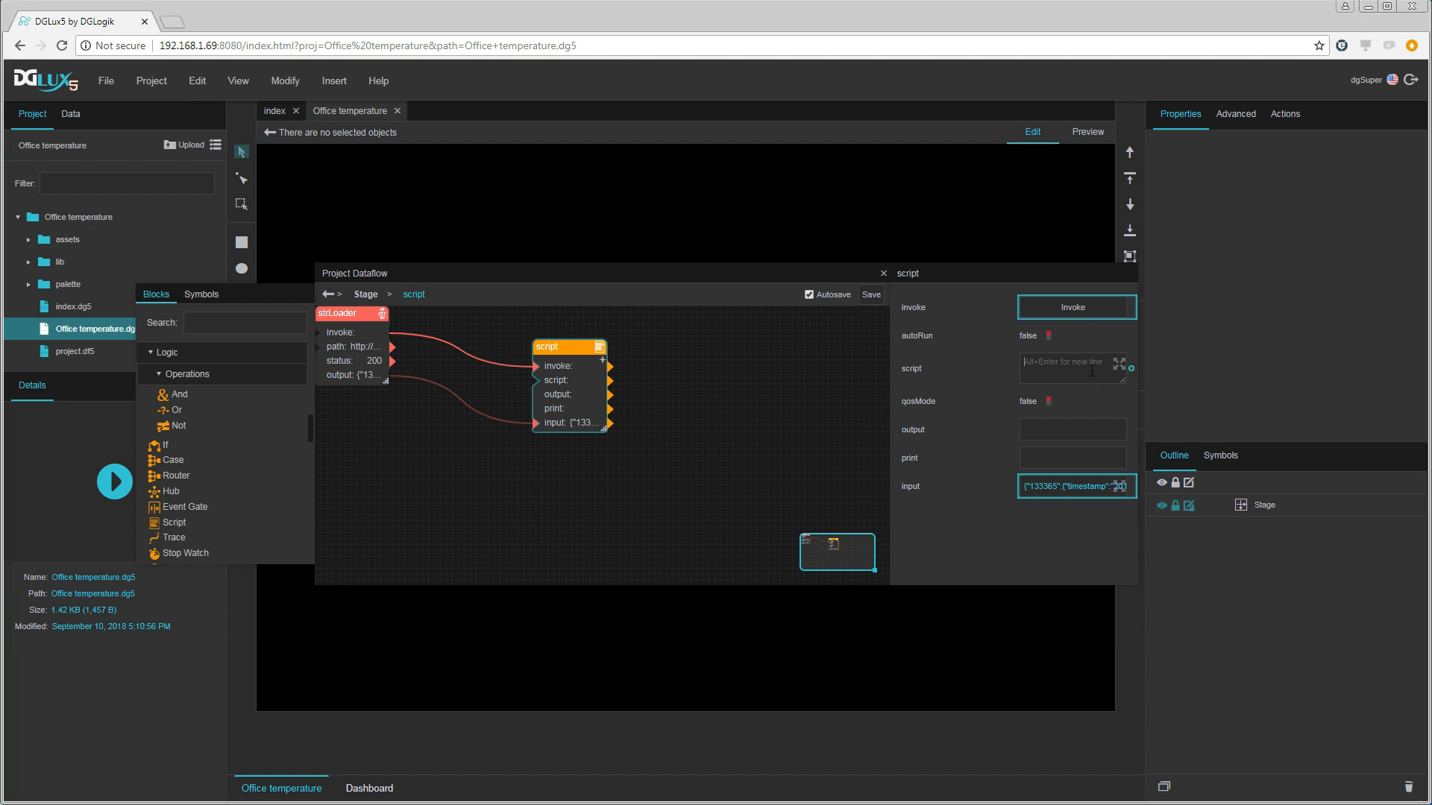
Step: Paste the JSON-parsing script code, apply it, and set autoRun to true
click(1119, 369)
text(var out = '['; var i = 1; var obj = JSON.parse(@.input); for (var key in obj) {     if (i > 1)         out = out + ',';     out=out + obj[key];     i++; } return out + ']';)
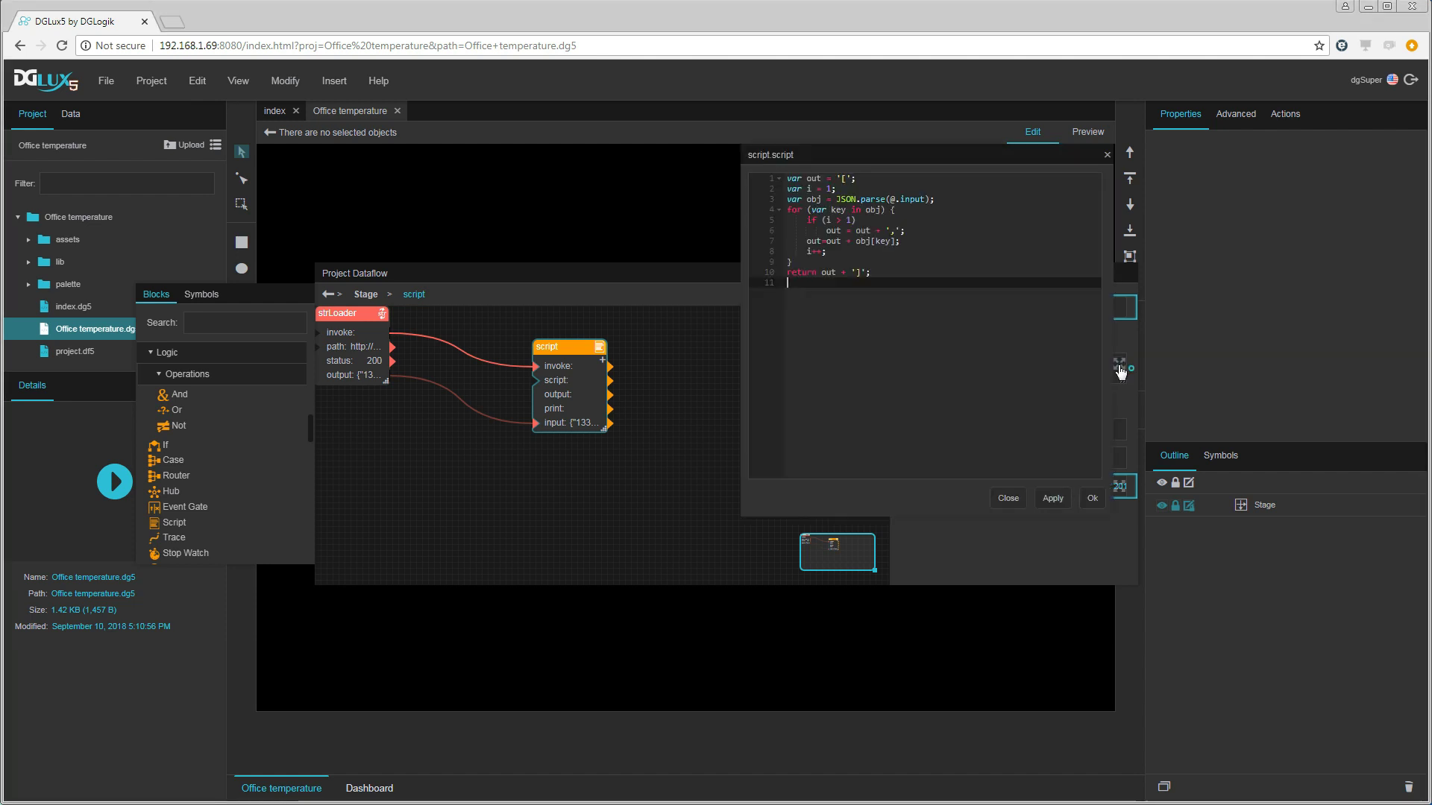
click(1091, 498)
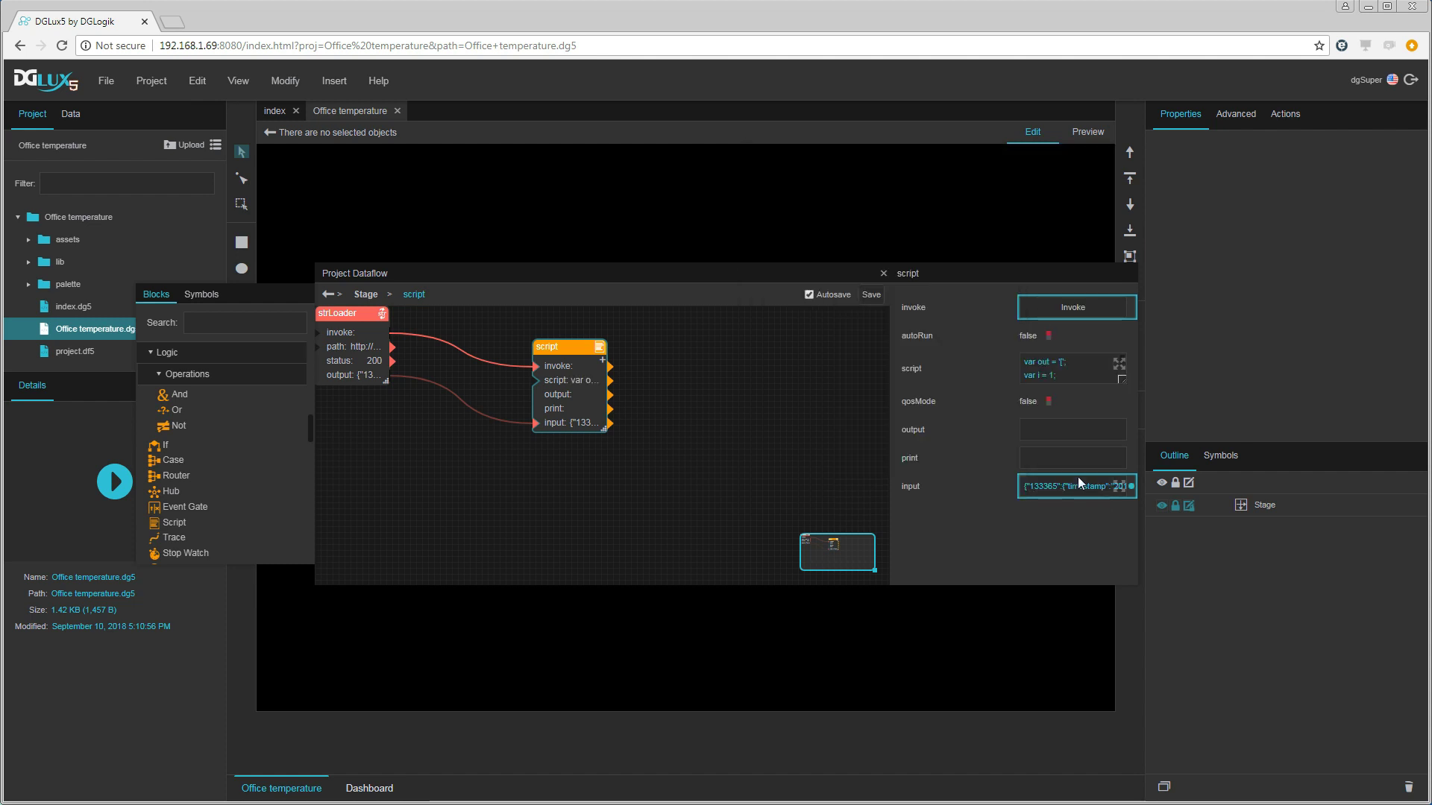
click(1033, 337)
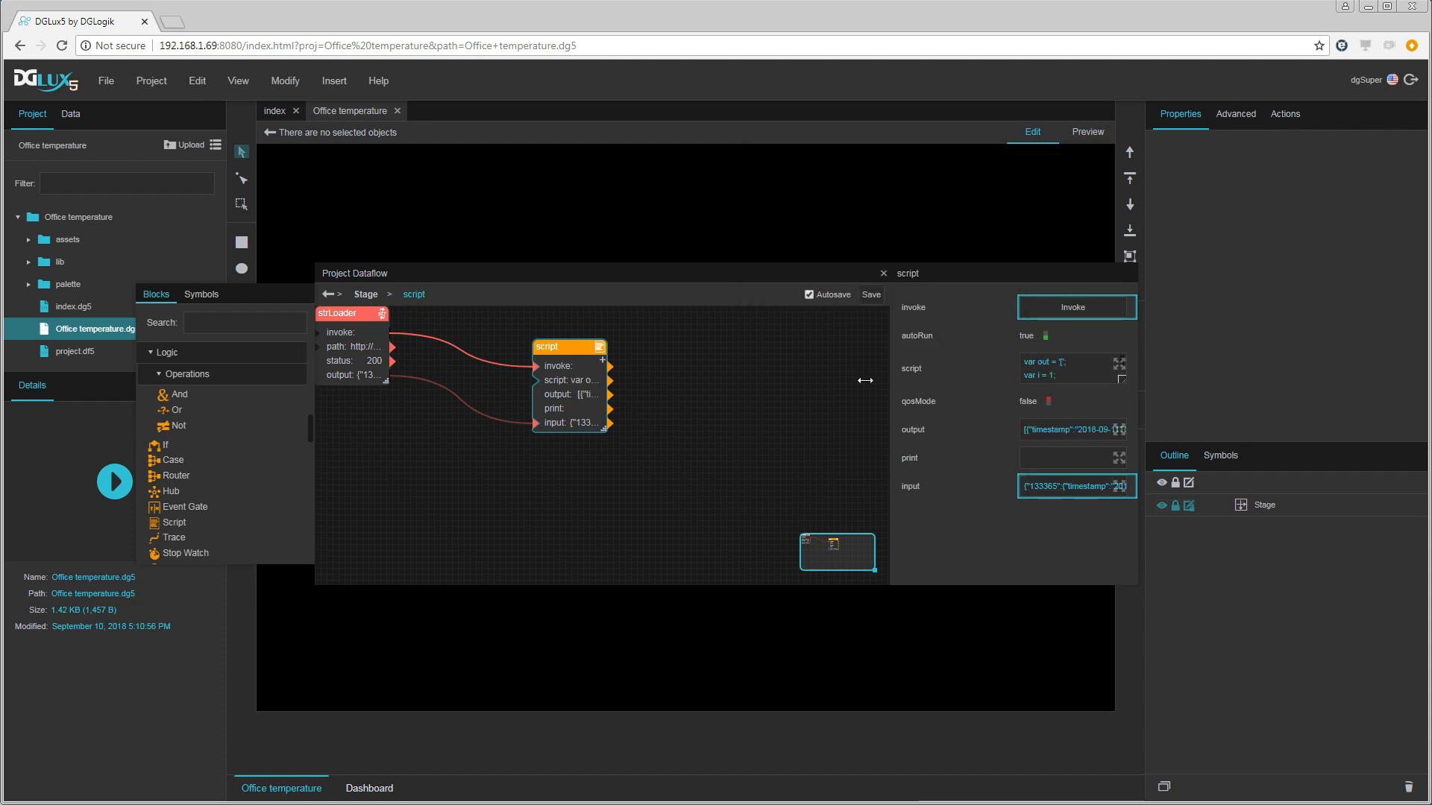
drag(568, 352, 498, 340)
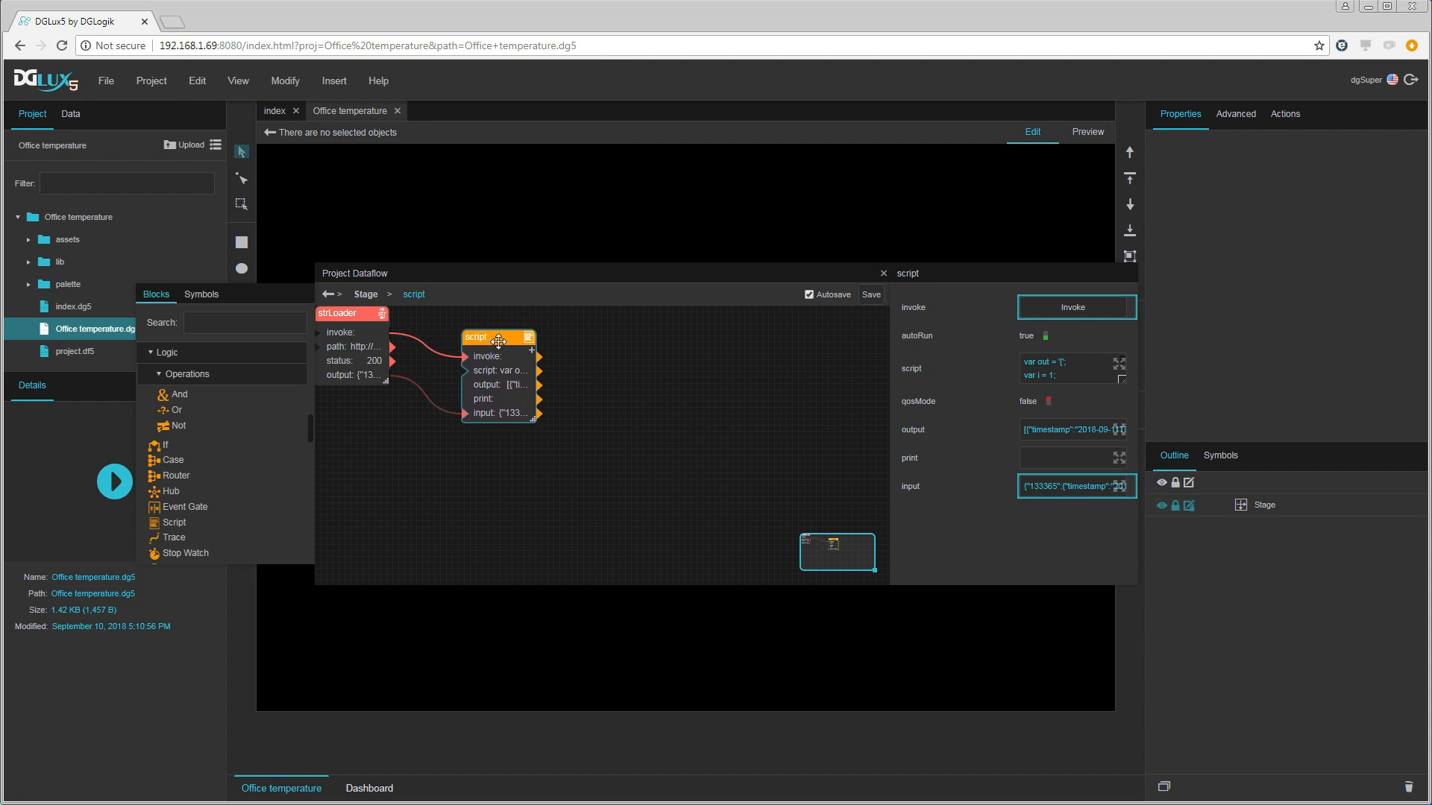
Step: Add a JSON Parser block and wire the script's output into its input to produce a Table
click(451, 447)
scroll(192, 384, down, 5)
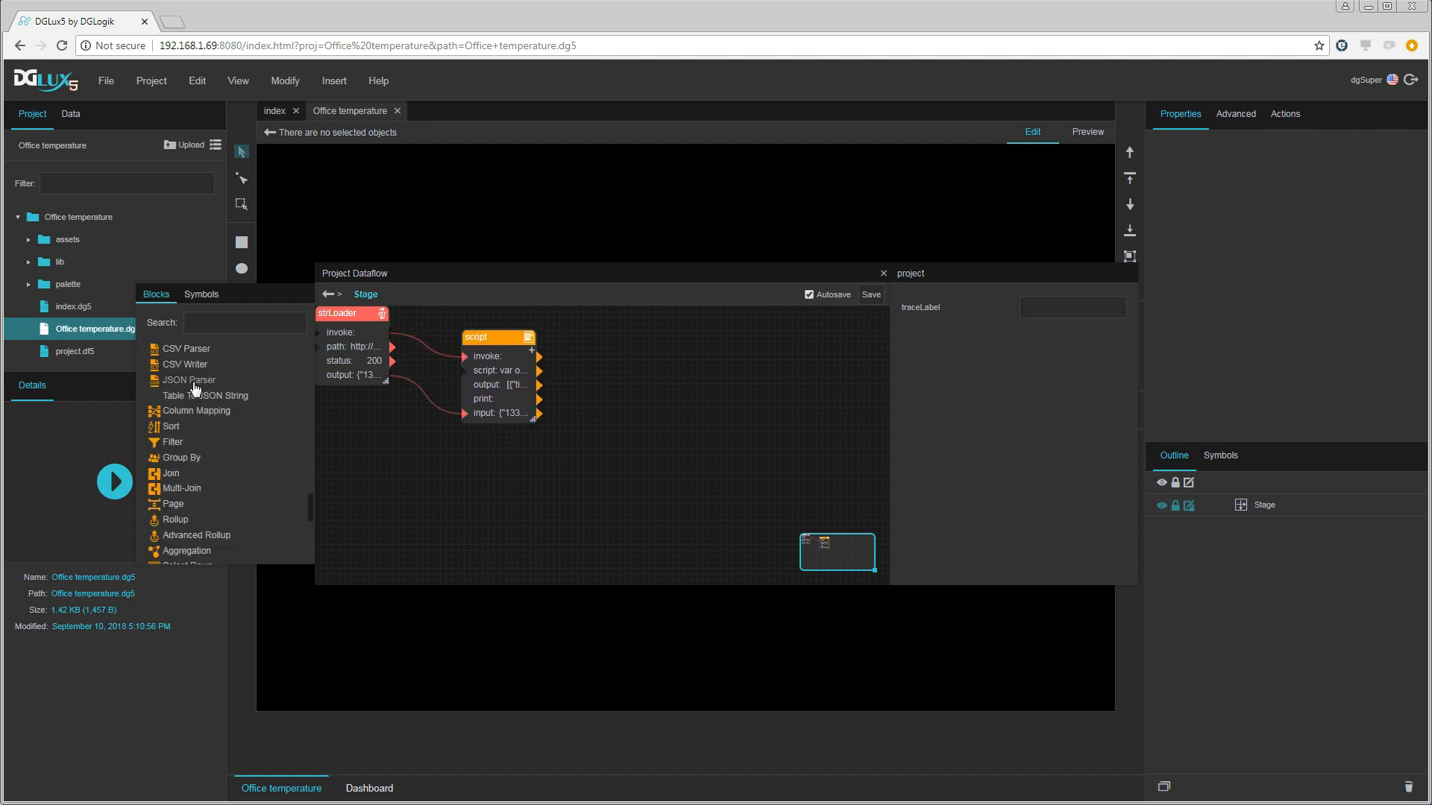
double_click(189, 380)
drag(337, 313, 610, 440)
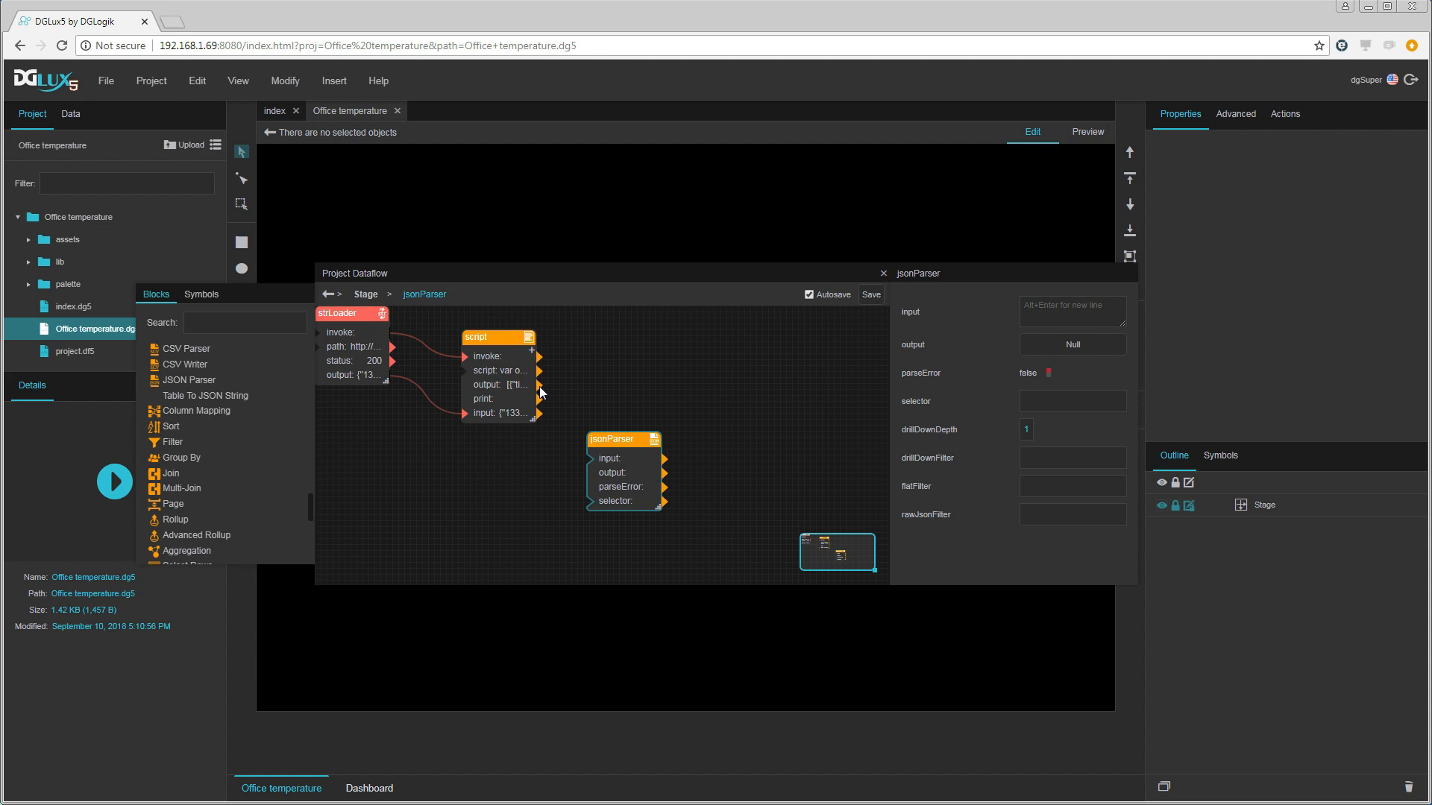
drag(540, 385, 589, 465)
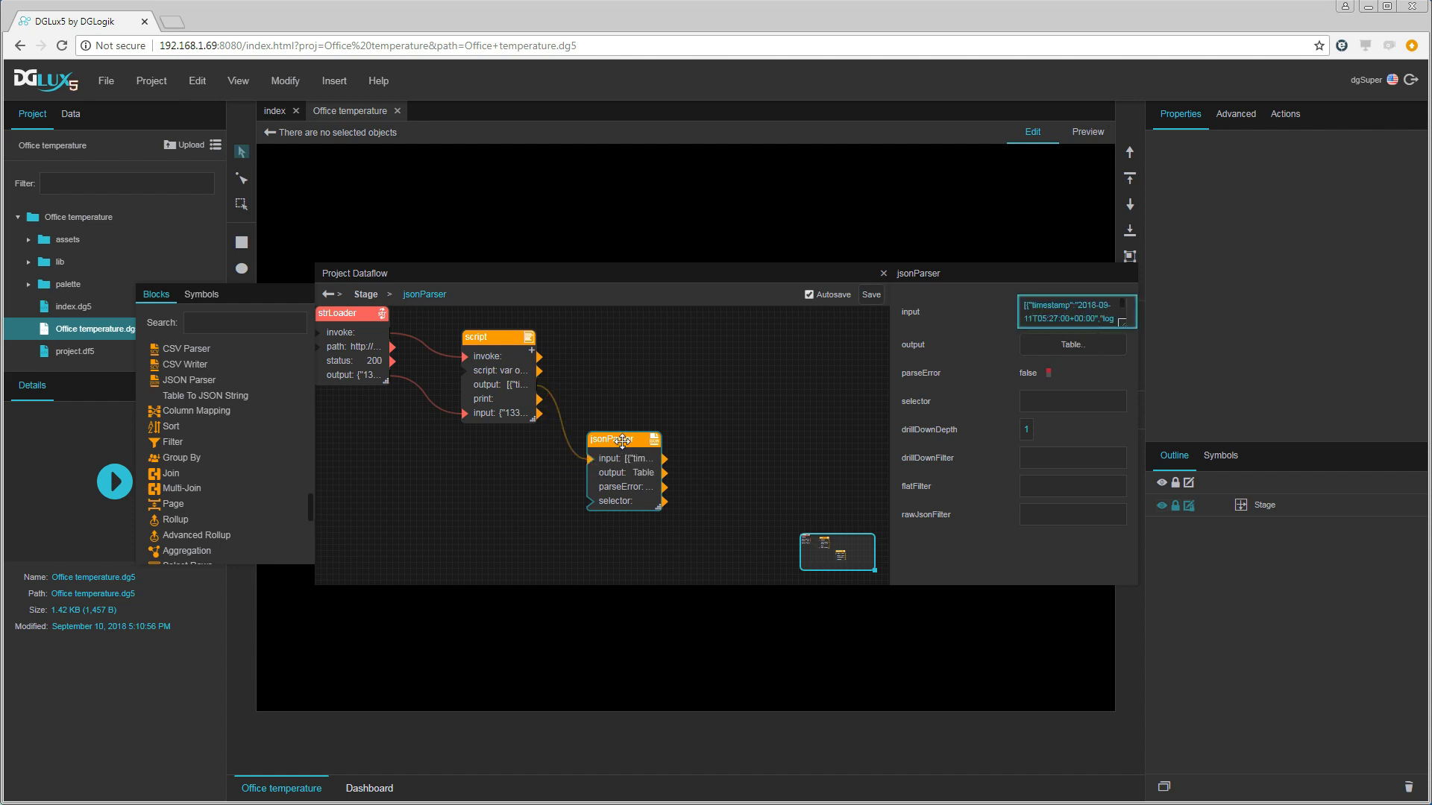
drag(622, 440, 629, 426)
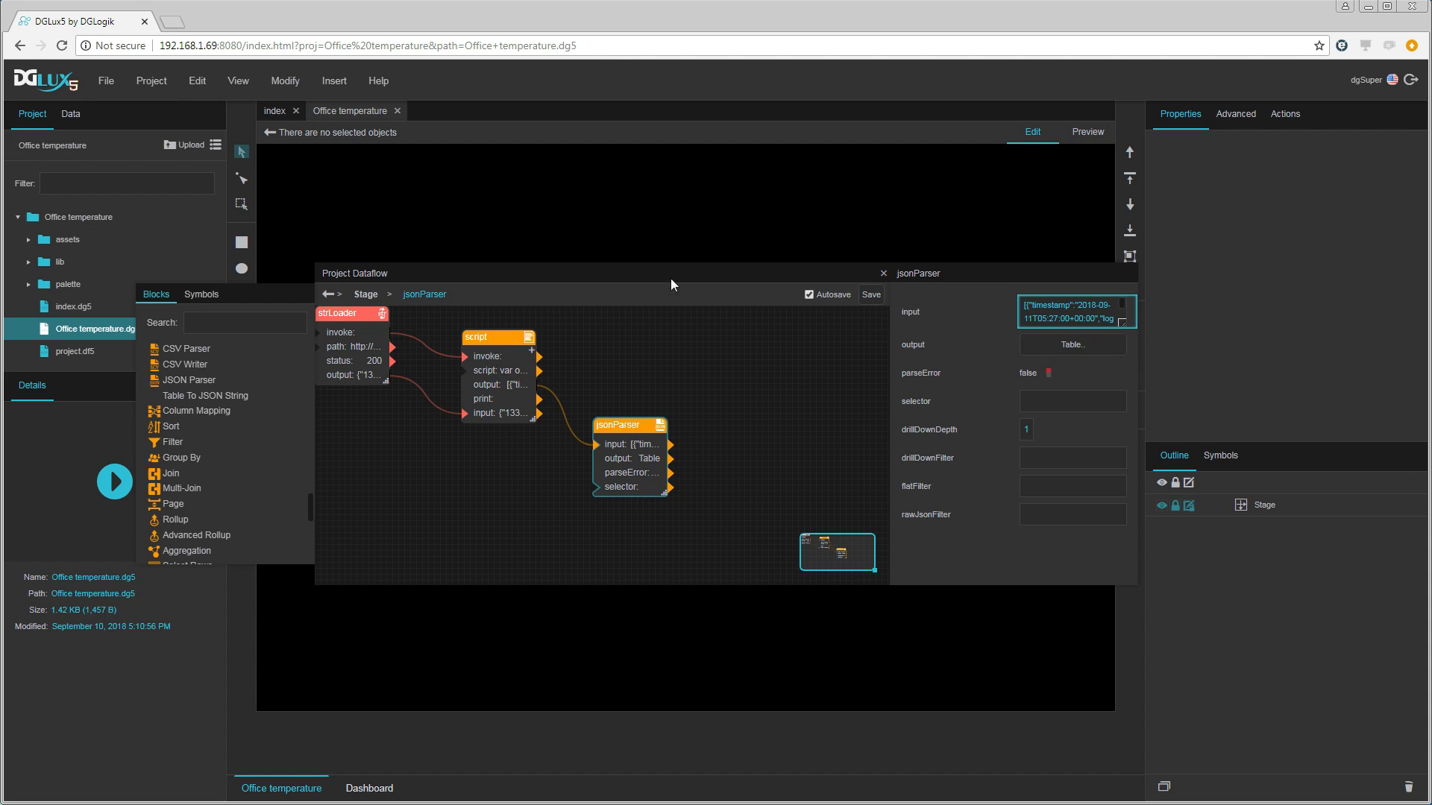
drag(668, 276, 629, 395)
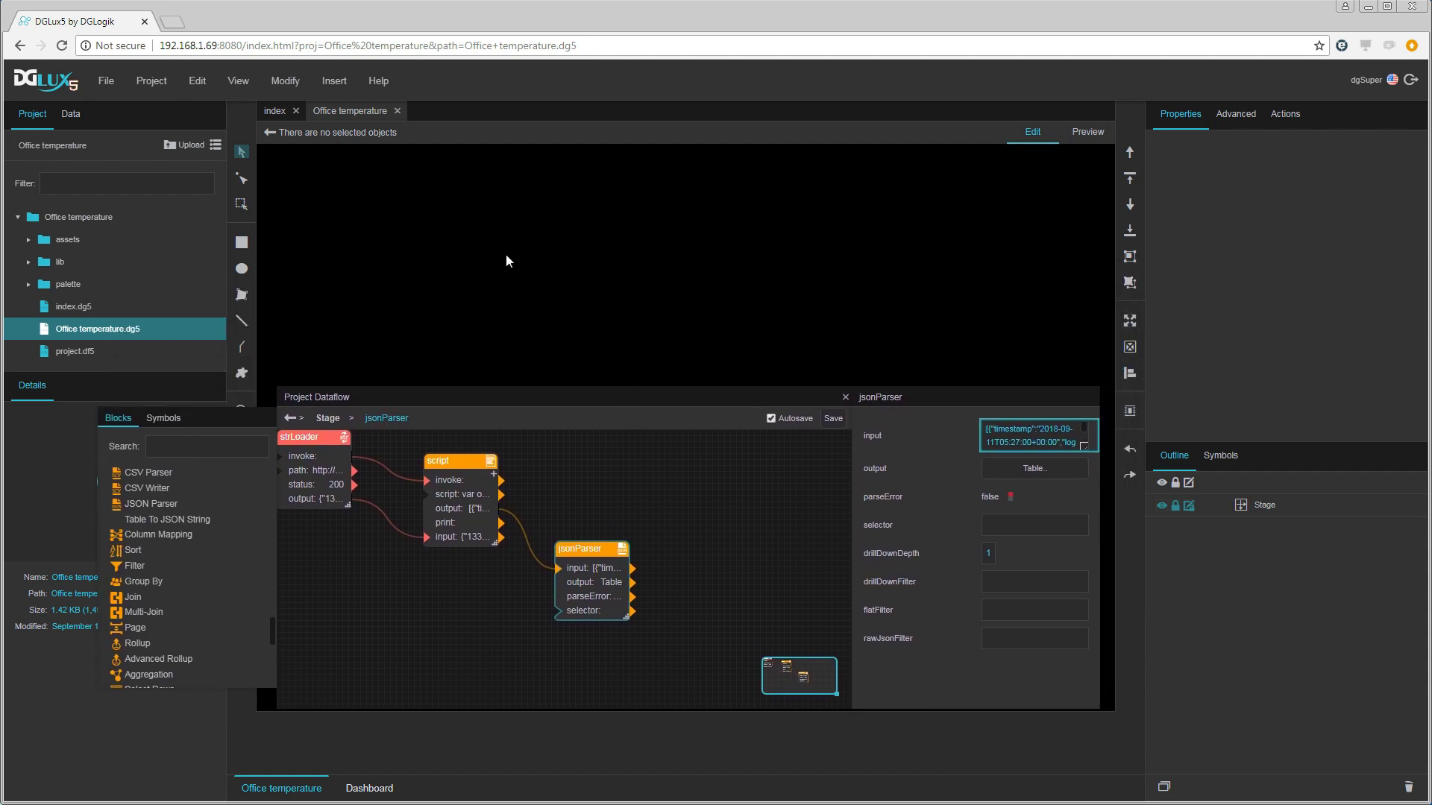
Step: Insert a chart and drag the log-datum column from the parsed output table onto it
click(338, 84)
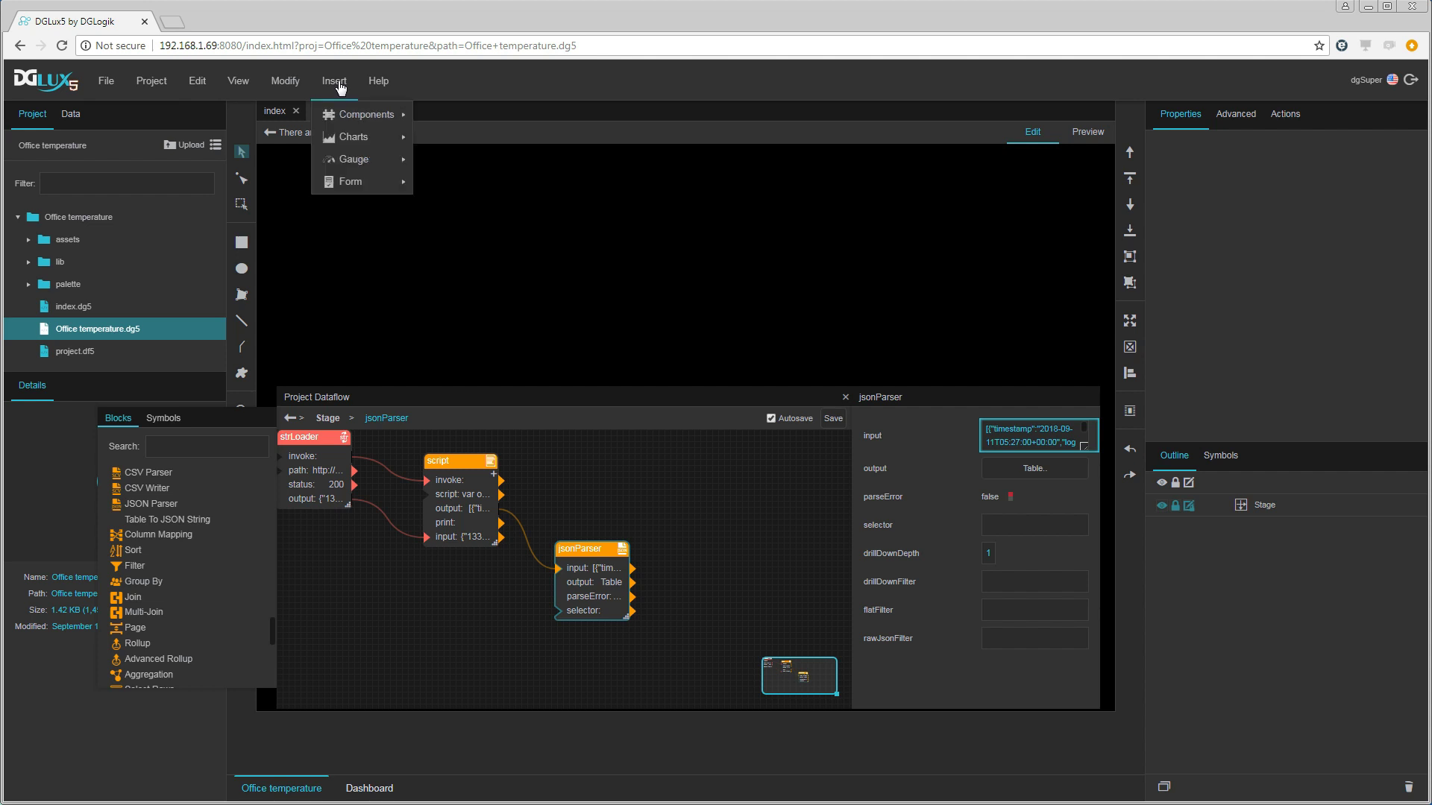
mouse_move(366, 136)
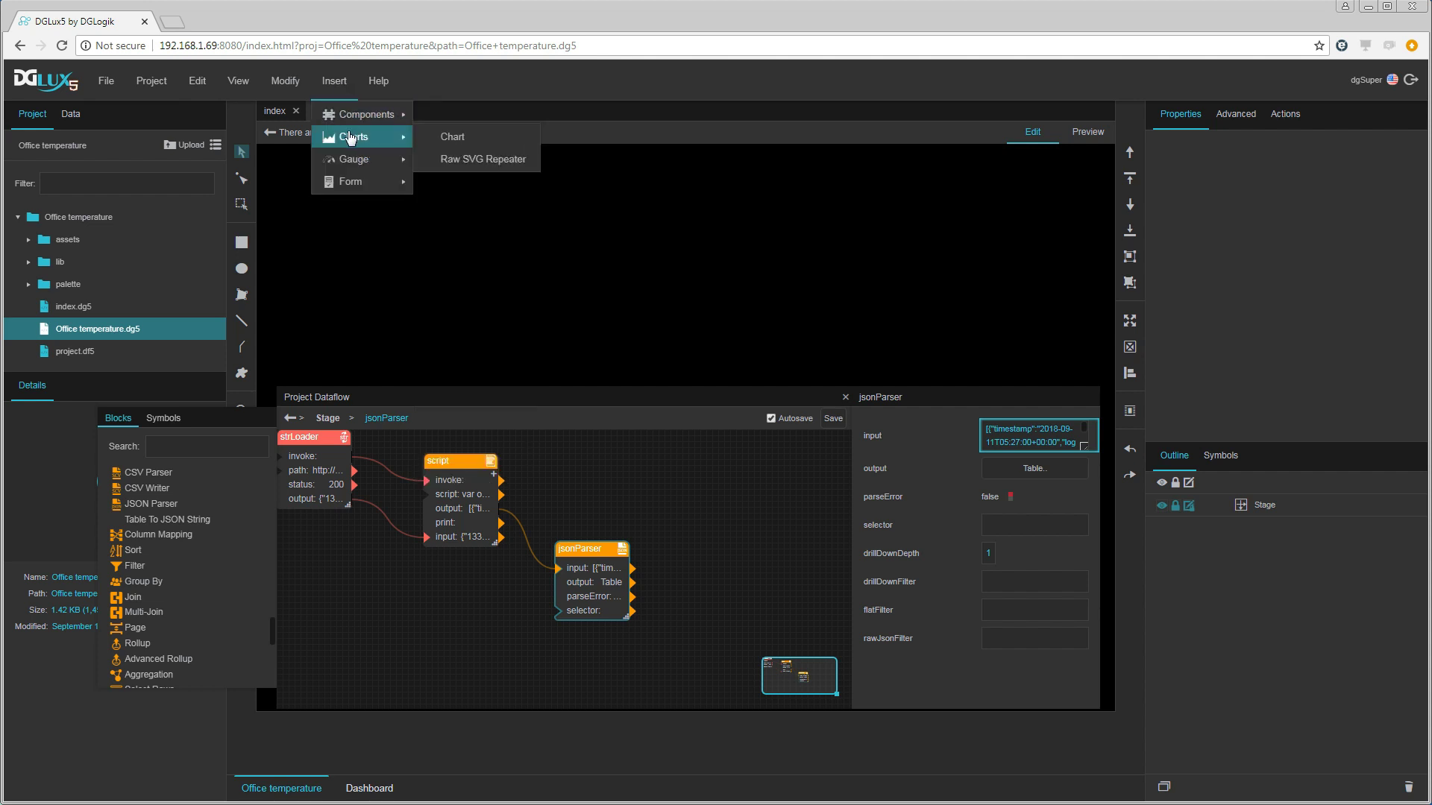
click(468, 142)
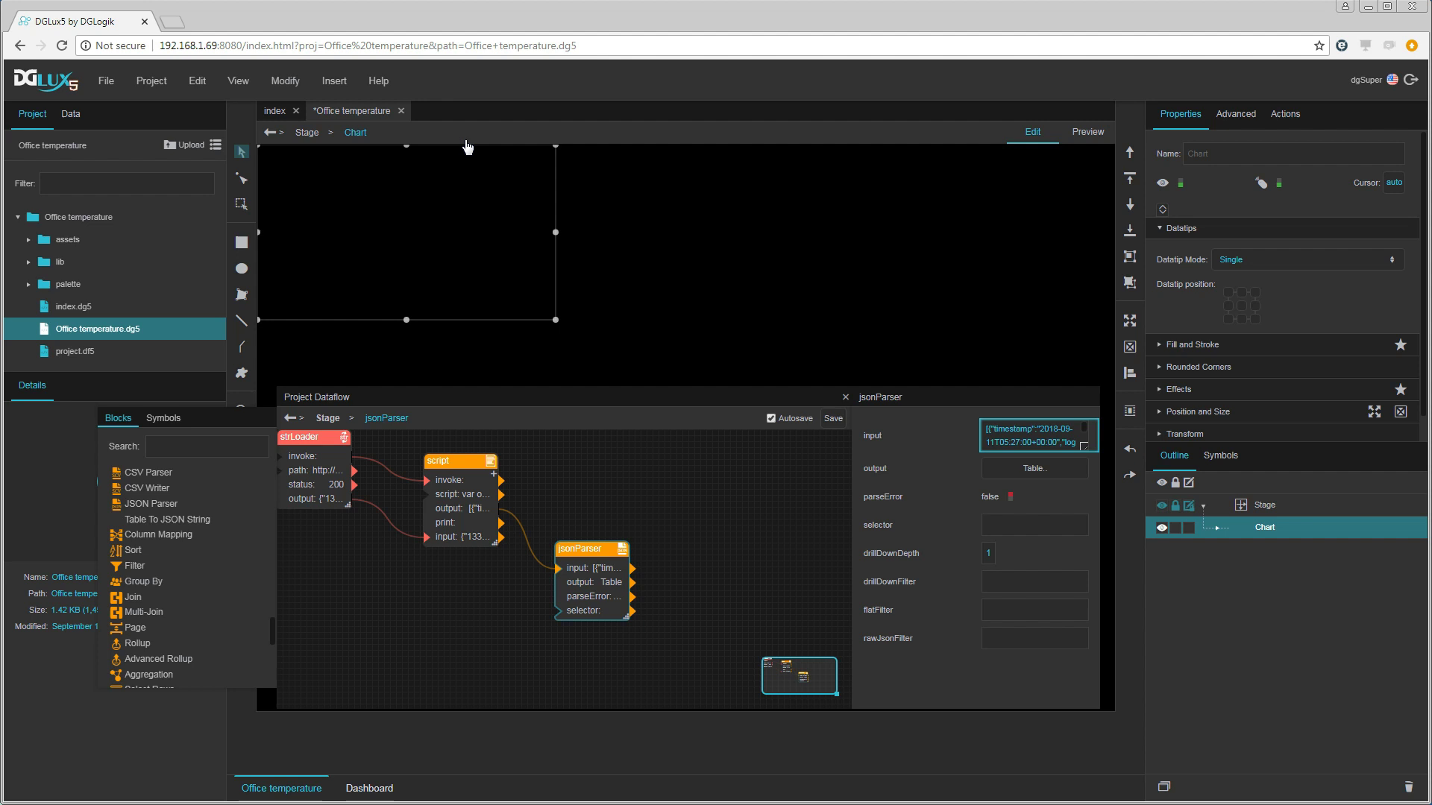
click(1036, 469)
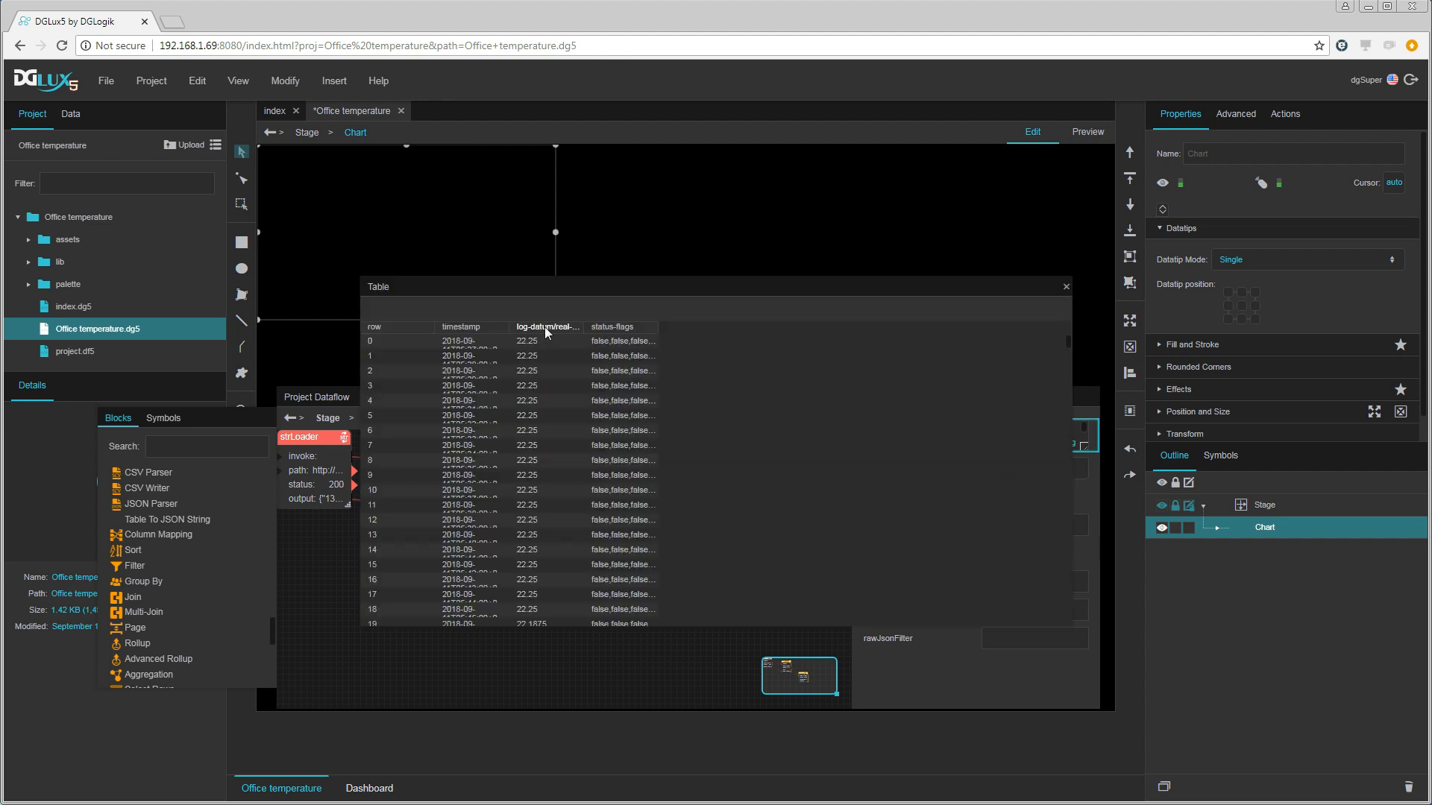
drag(545, 326, 417, 220)
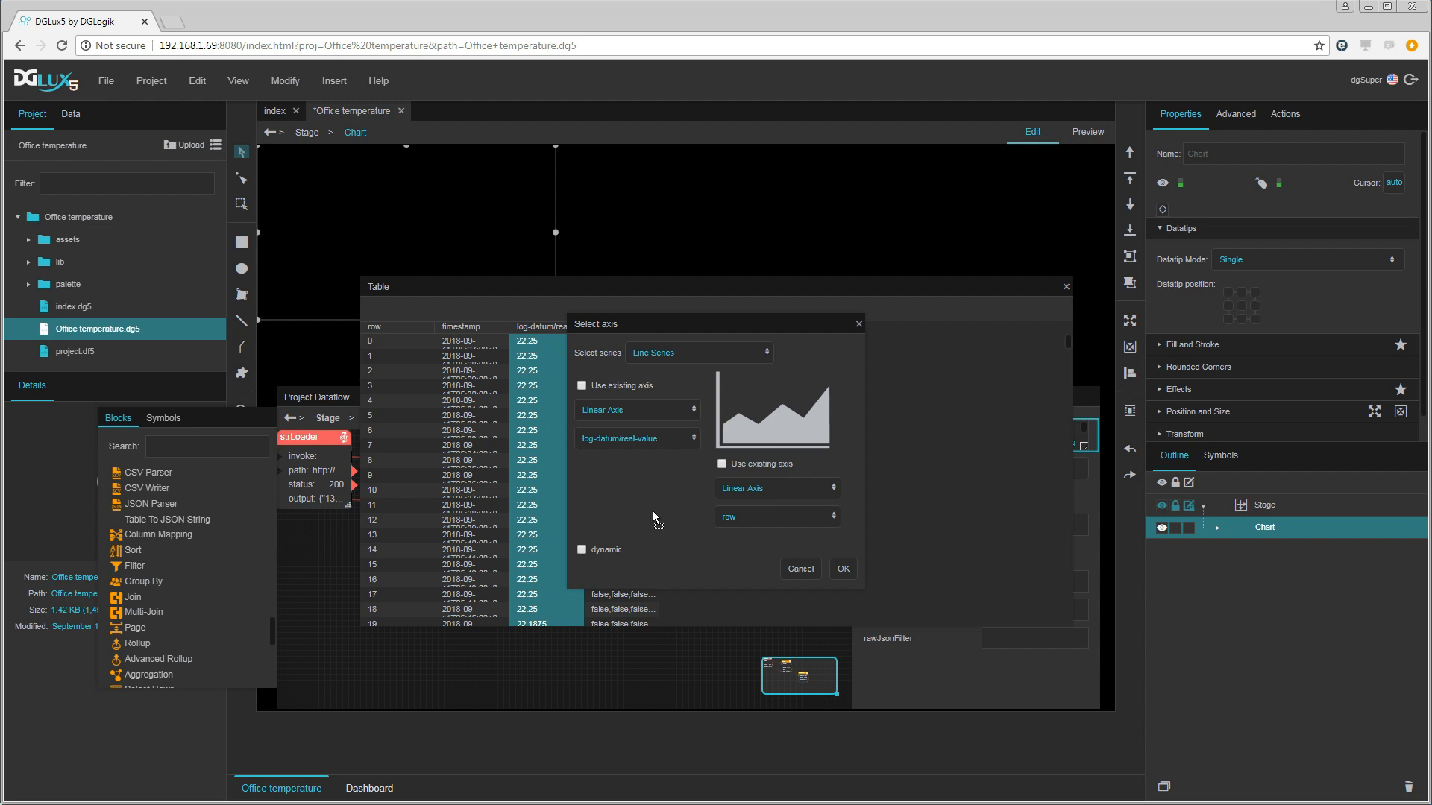
Step: Make the chart's horizontal axis a DateTime axis based on the timestamp column
click(827, 490)
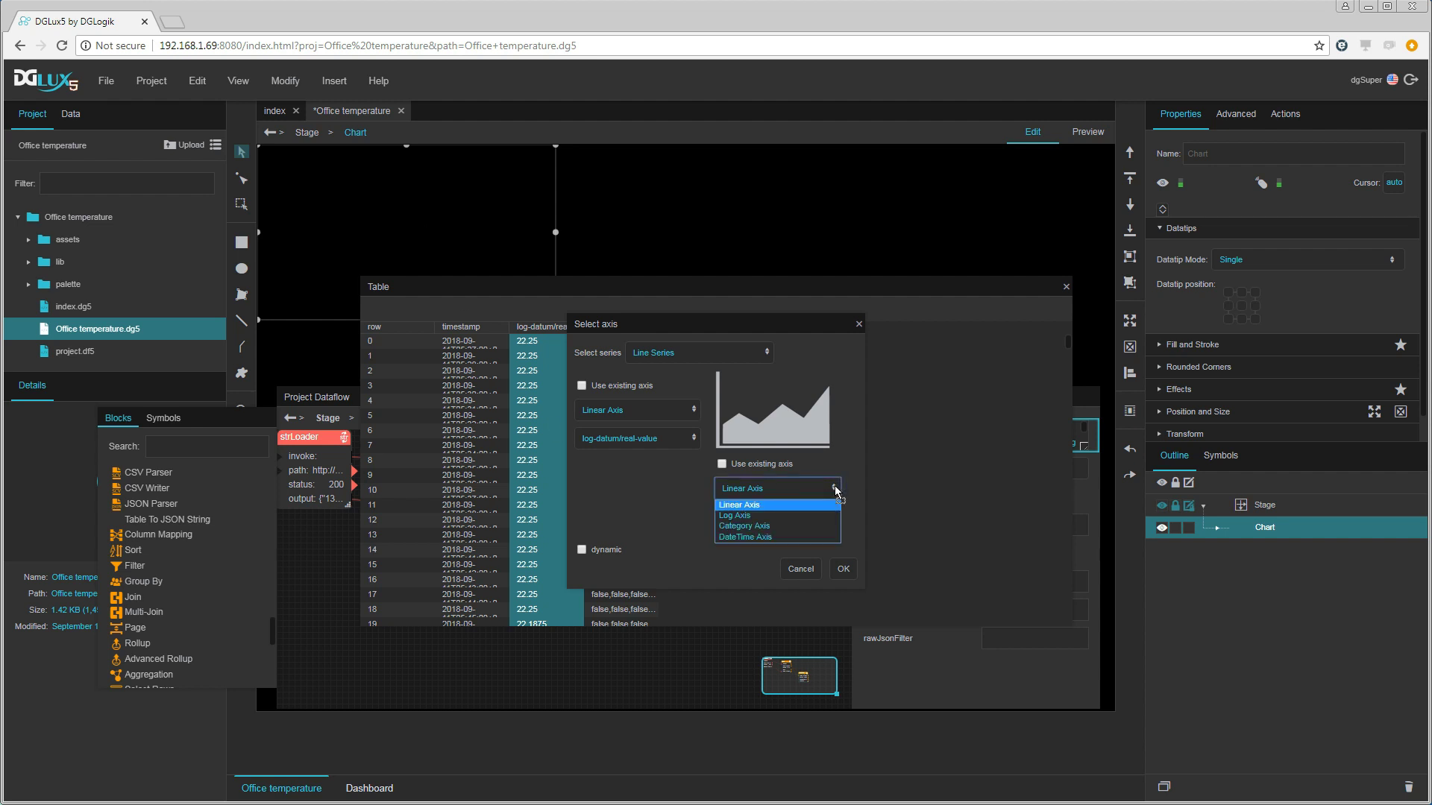
click(764, 536)
click(761, 517)
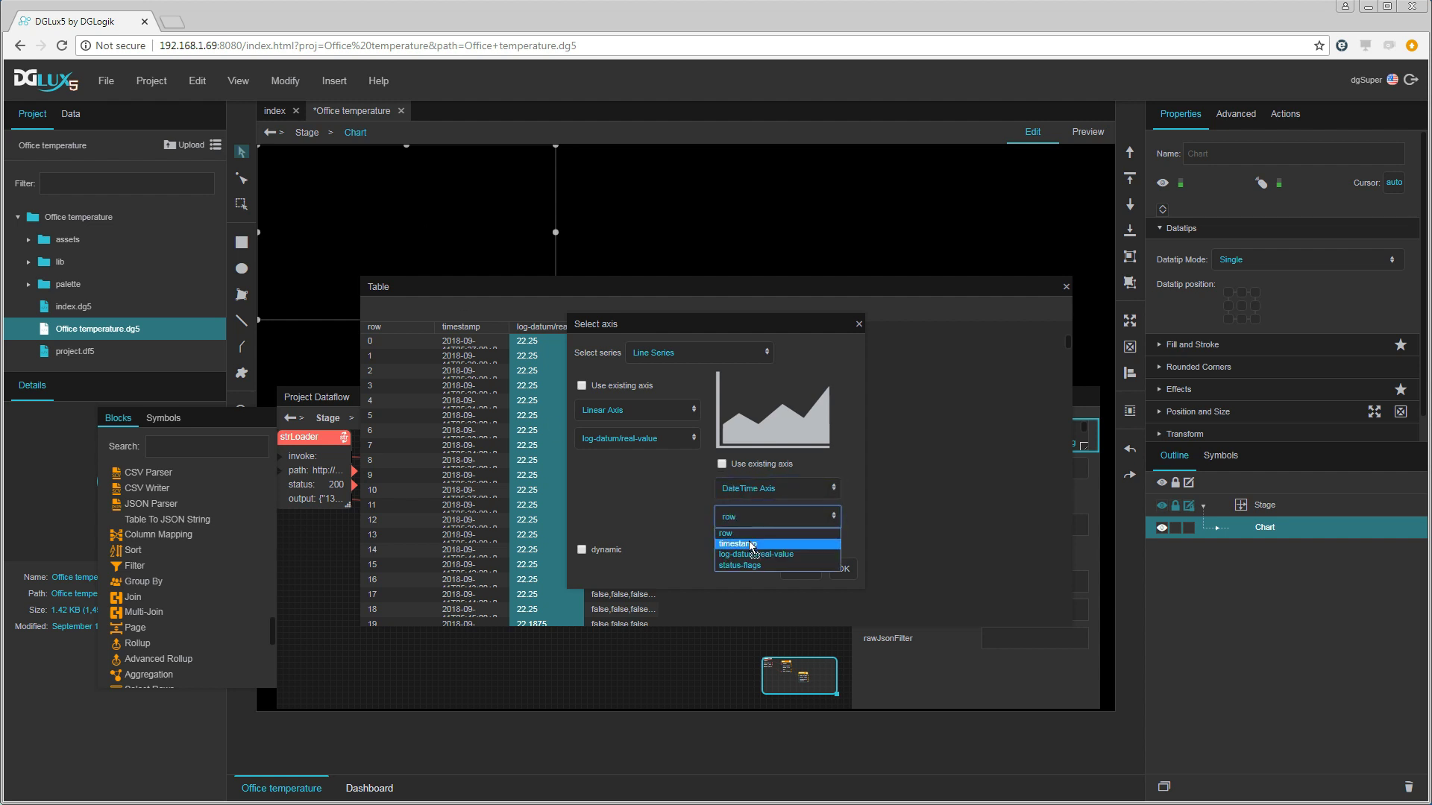
click(752, 545)
click(842, 569)
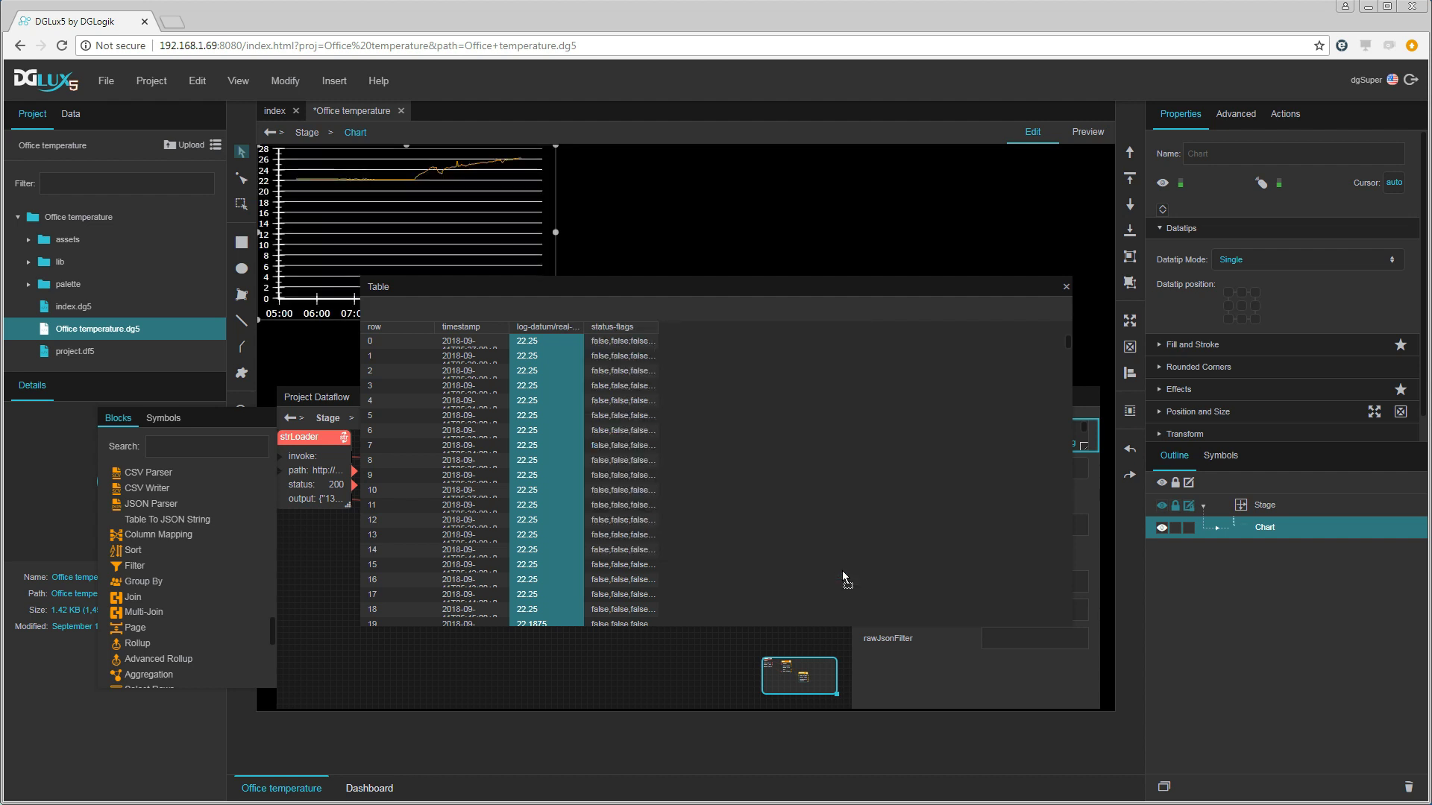
click(1066, 287)
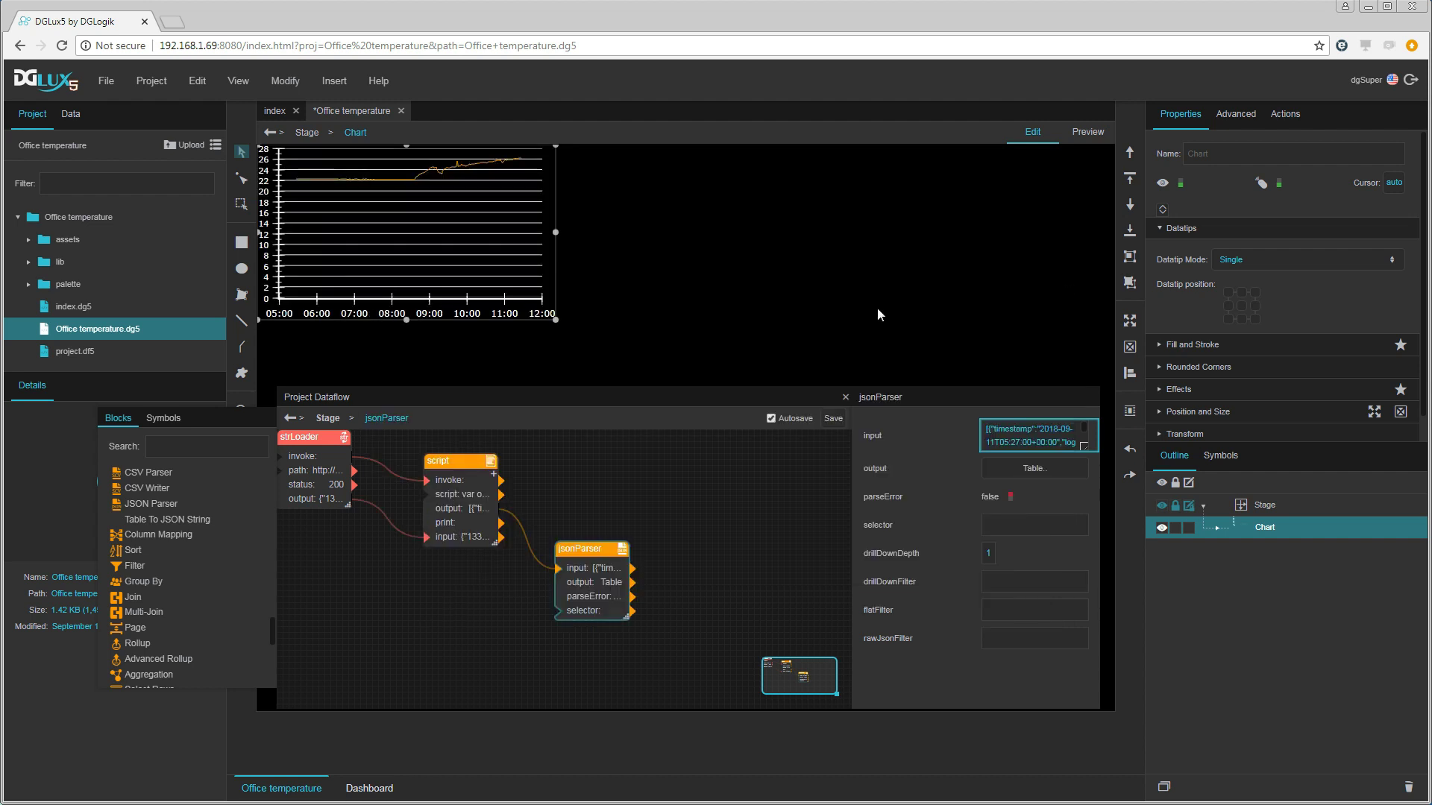
click(1218, 528)
Step: Give the chart's line series a width 3, #00ff00 green stroke, then close and save the dataflow
click(1230, 551)
click(1302, 573)
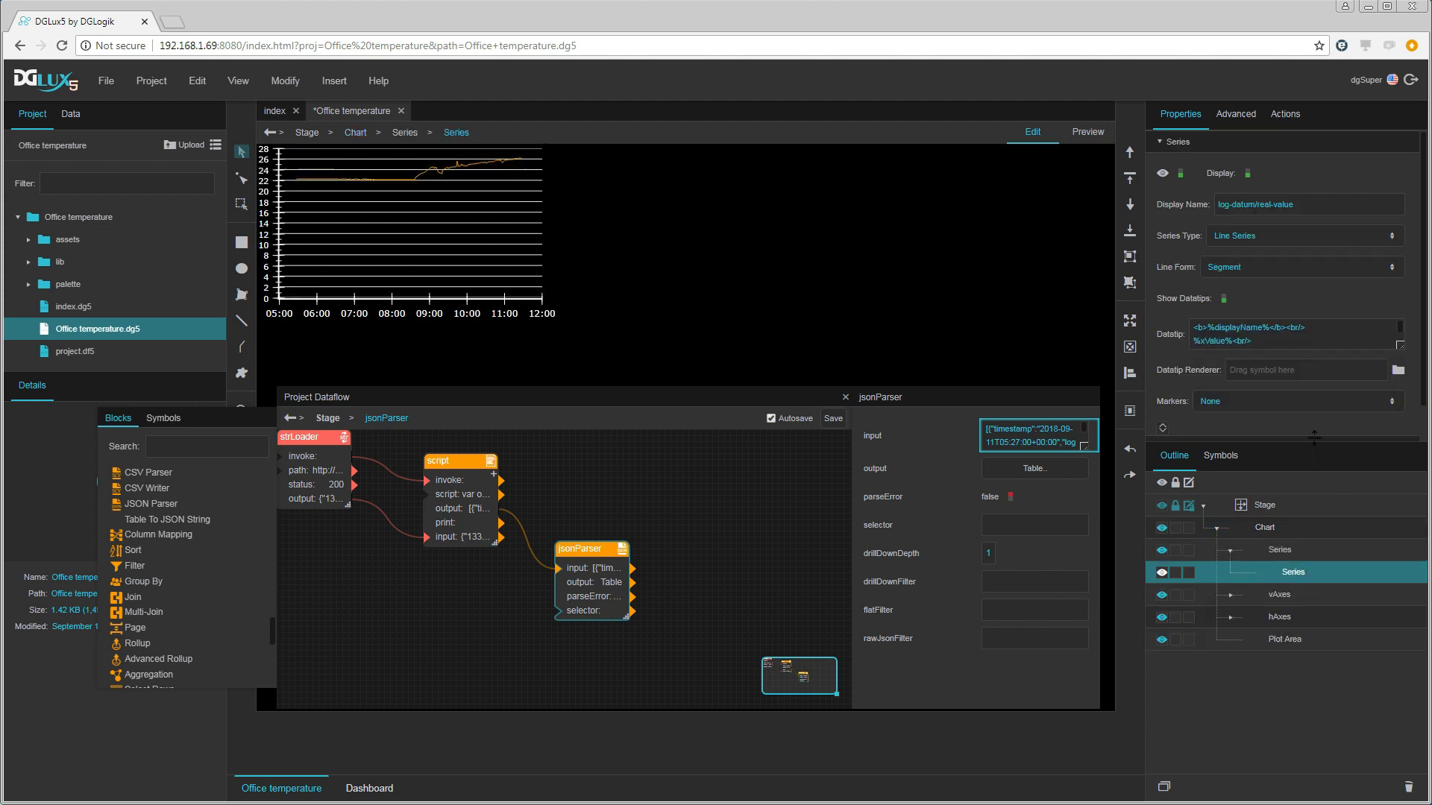
scroll(1305, 409, down, 1)
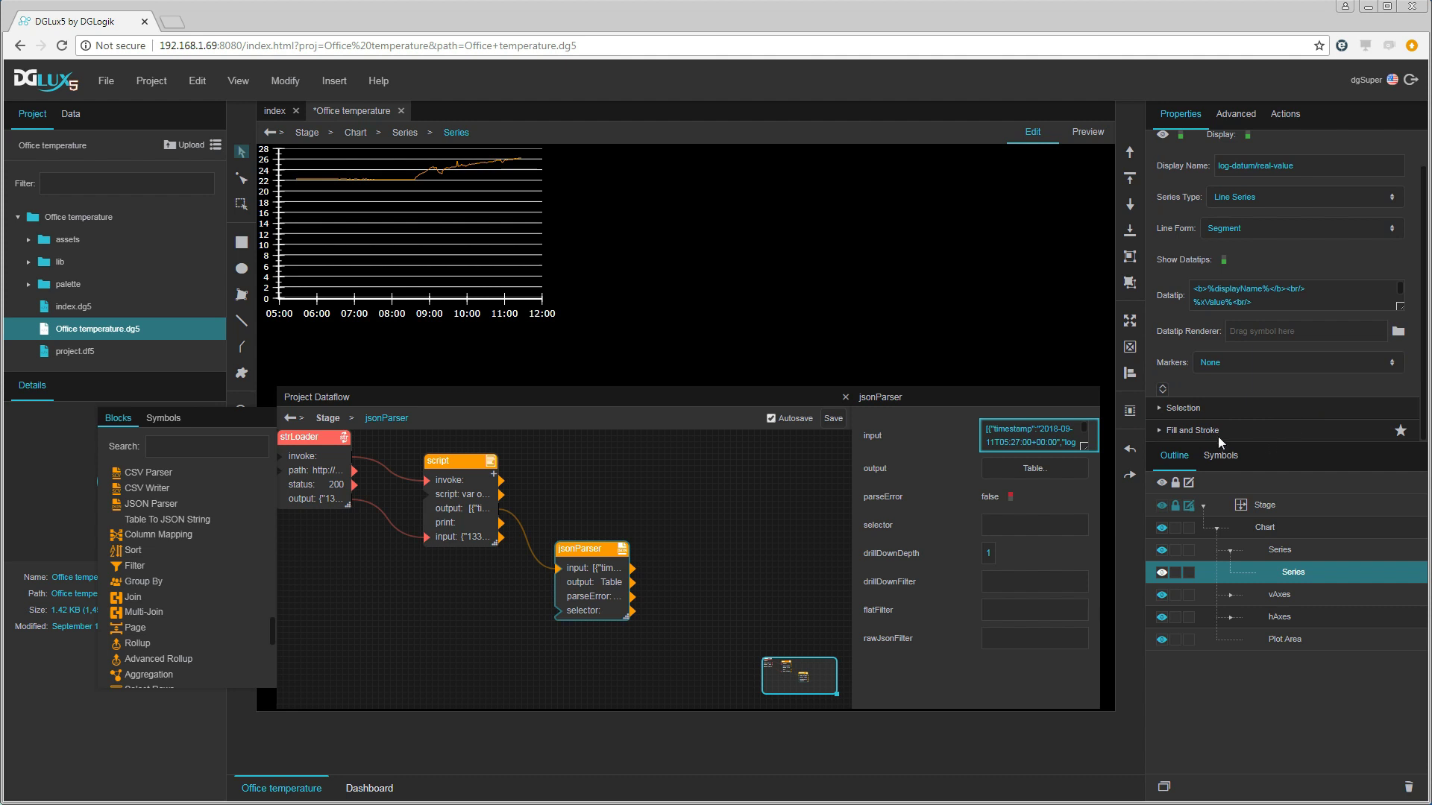
click(1161, 430)
scroll(1313, 387, down, 2)
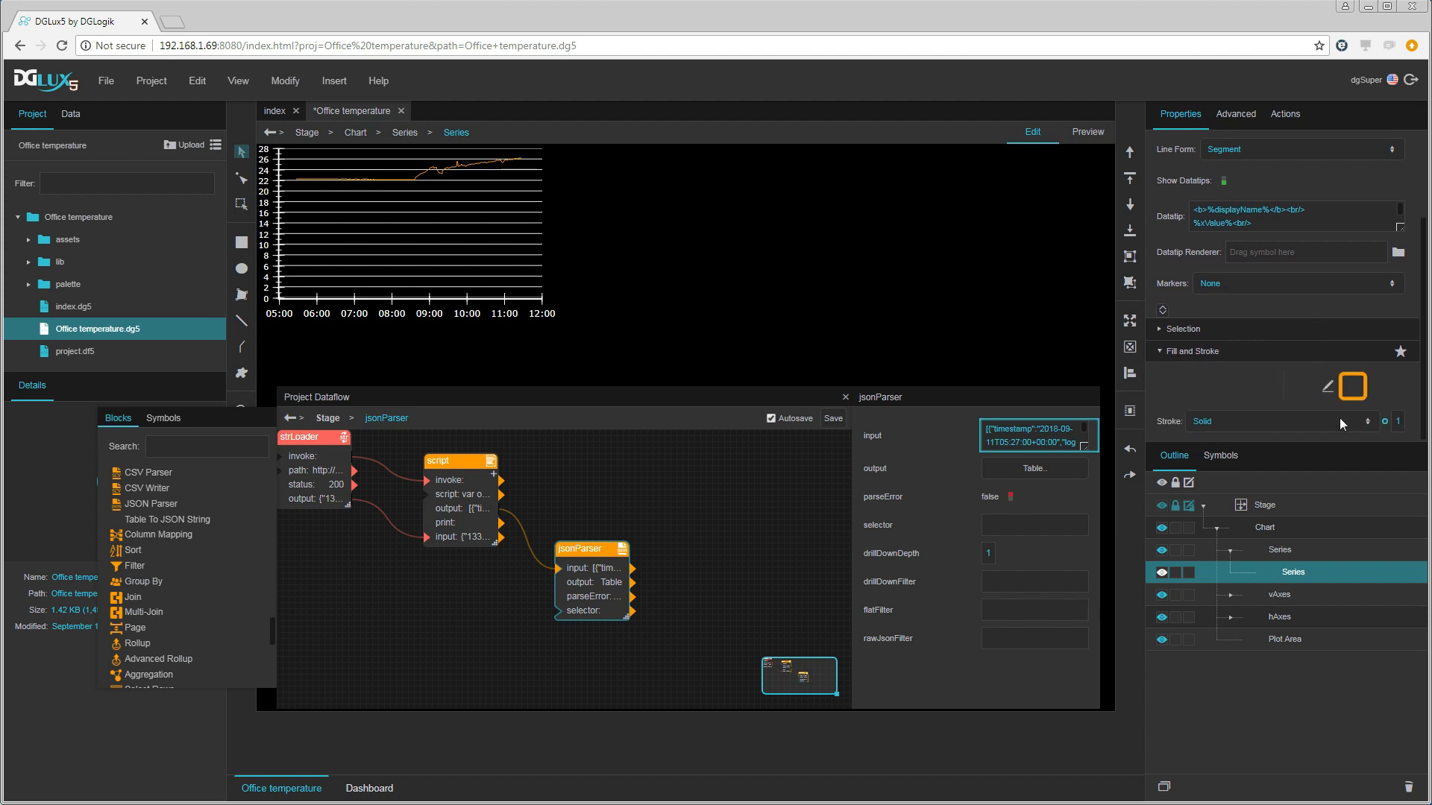
click(1399, 420)
text(3)
click(1353, 388)
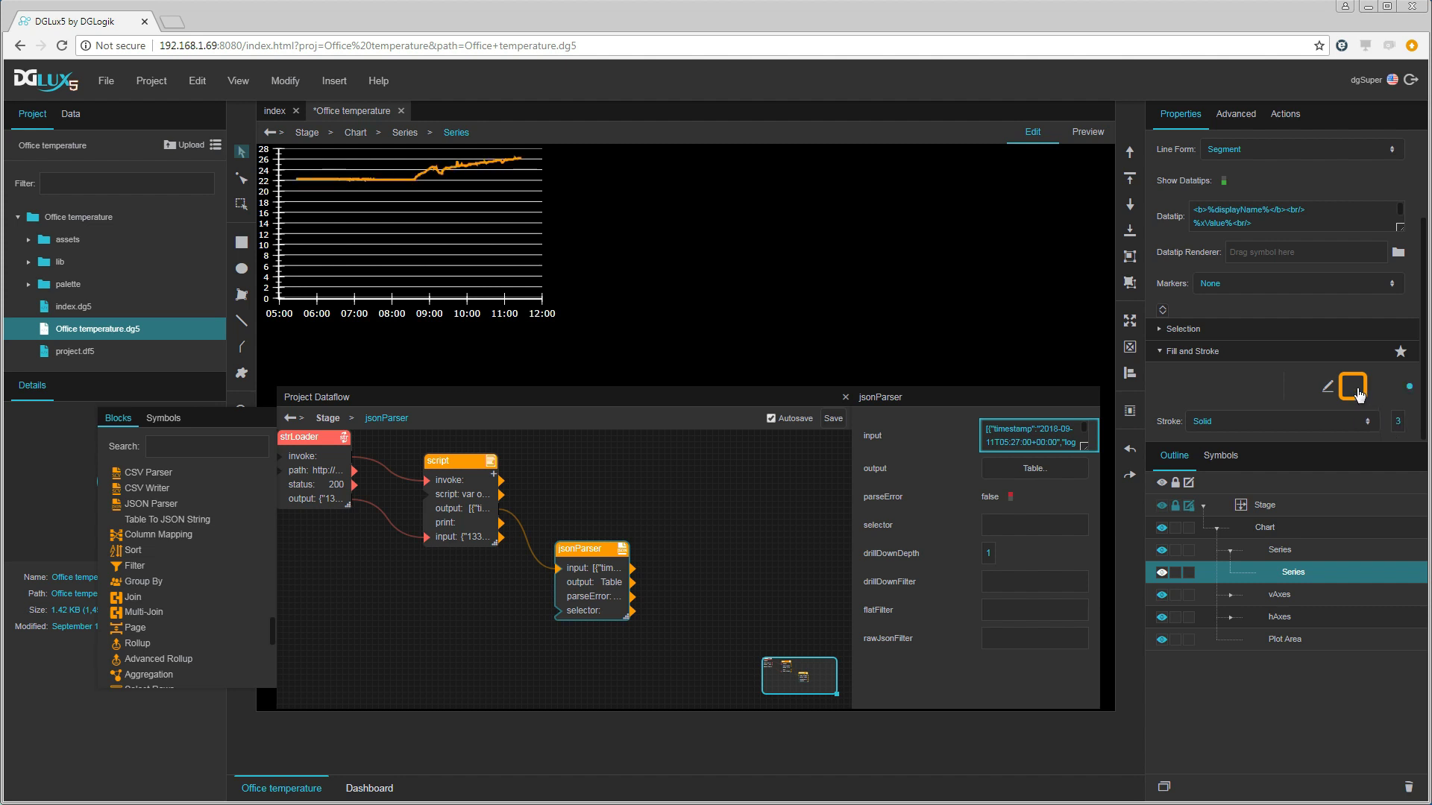
click(1195, 478)
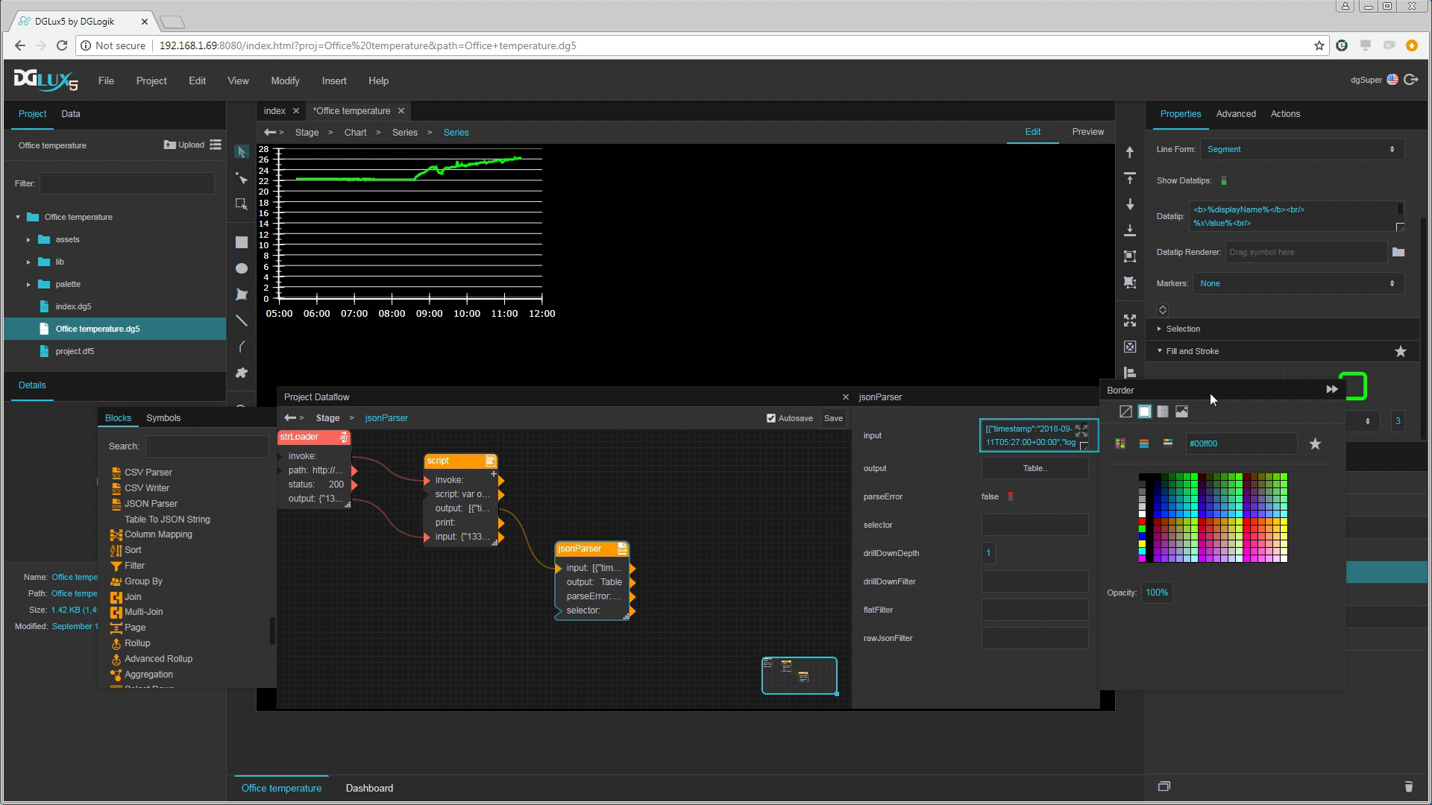
click(929, 336)
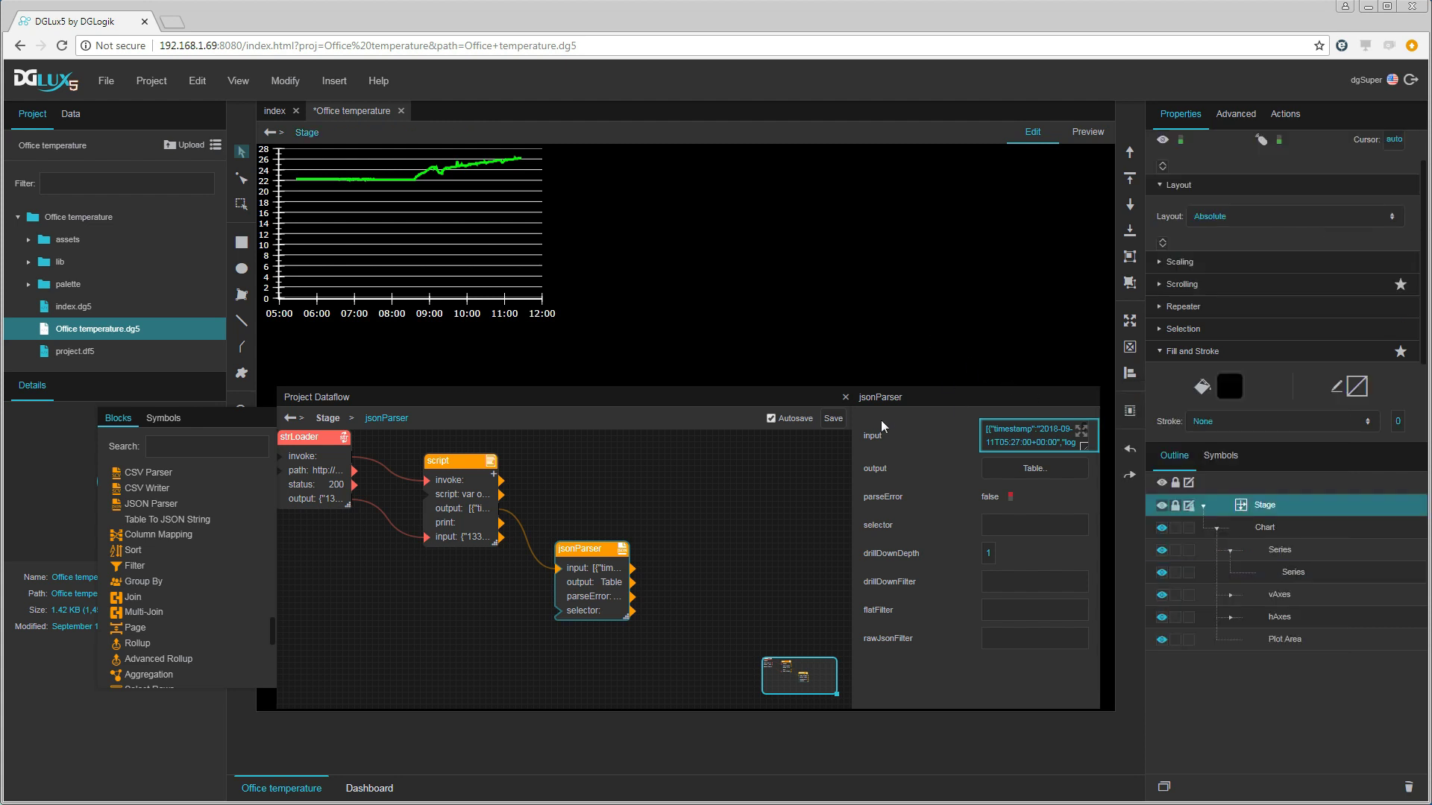
click(845, 397)
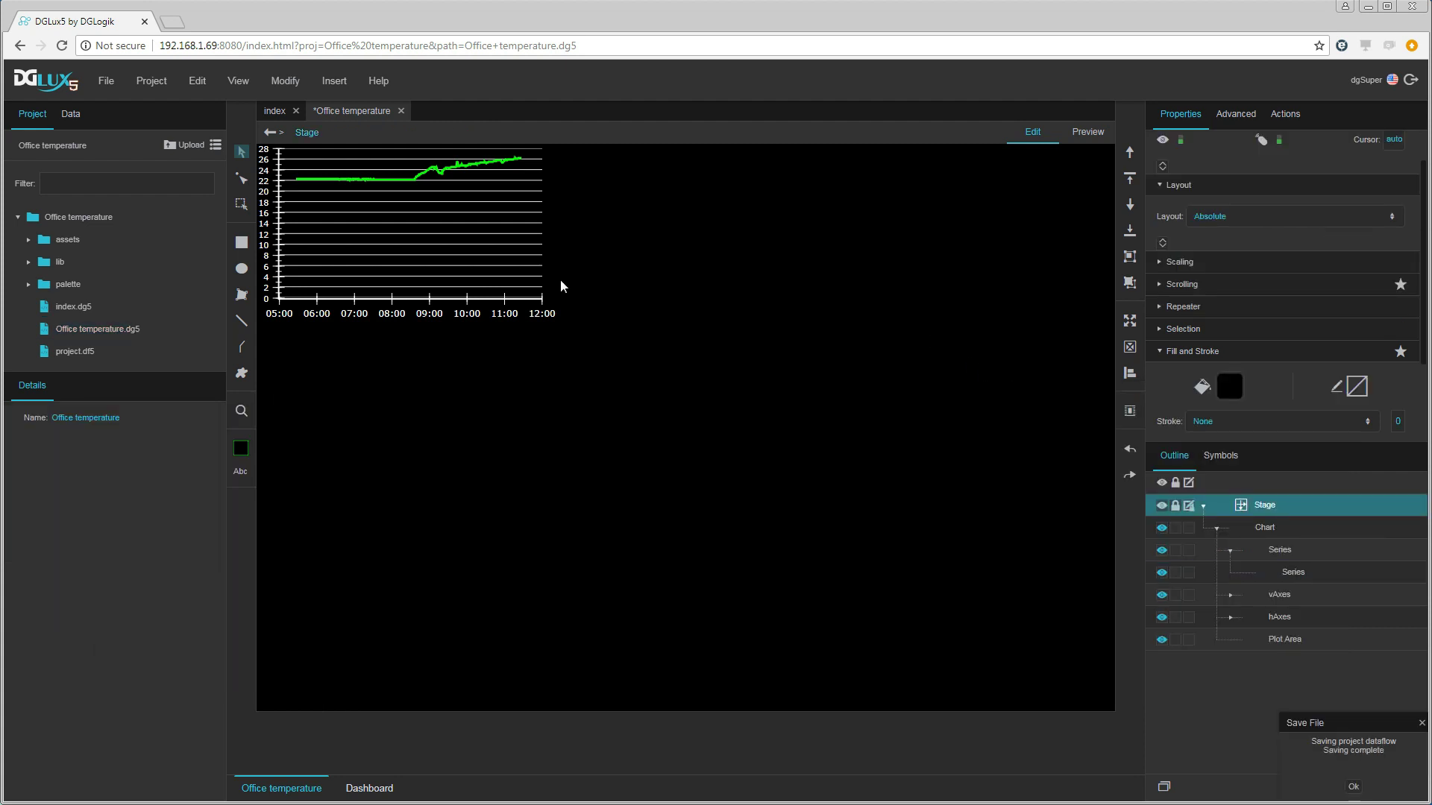
Step: Stretch the temperature chart to span nearly the full stage width
click(505, 262)
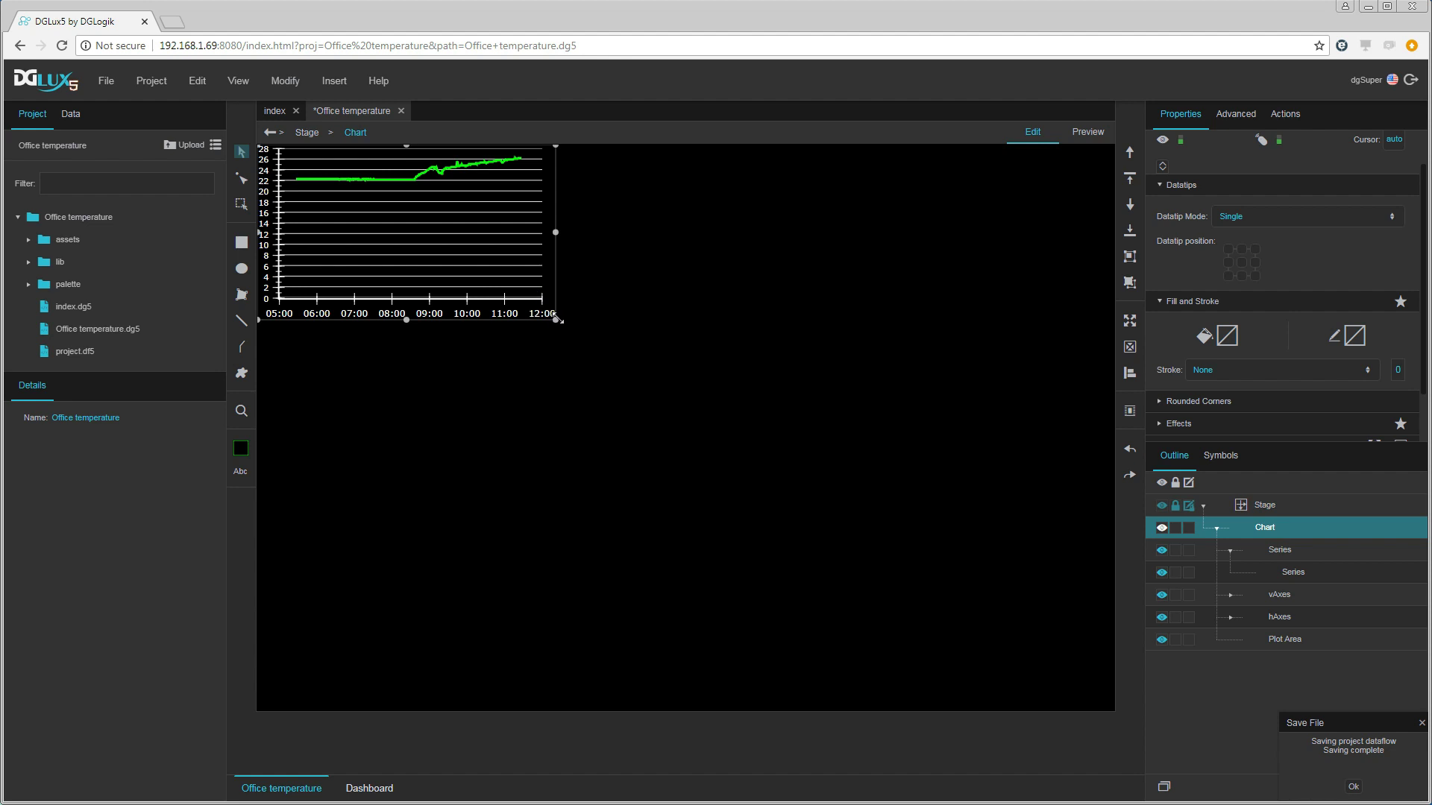
drag(560, 320, 911, 357)
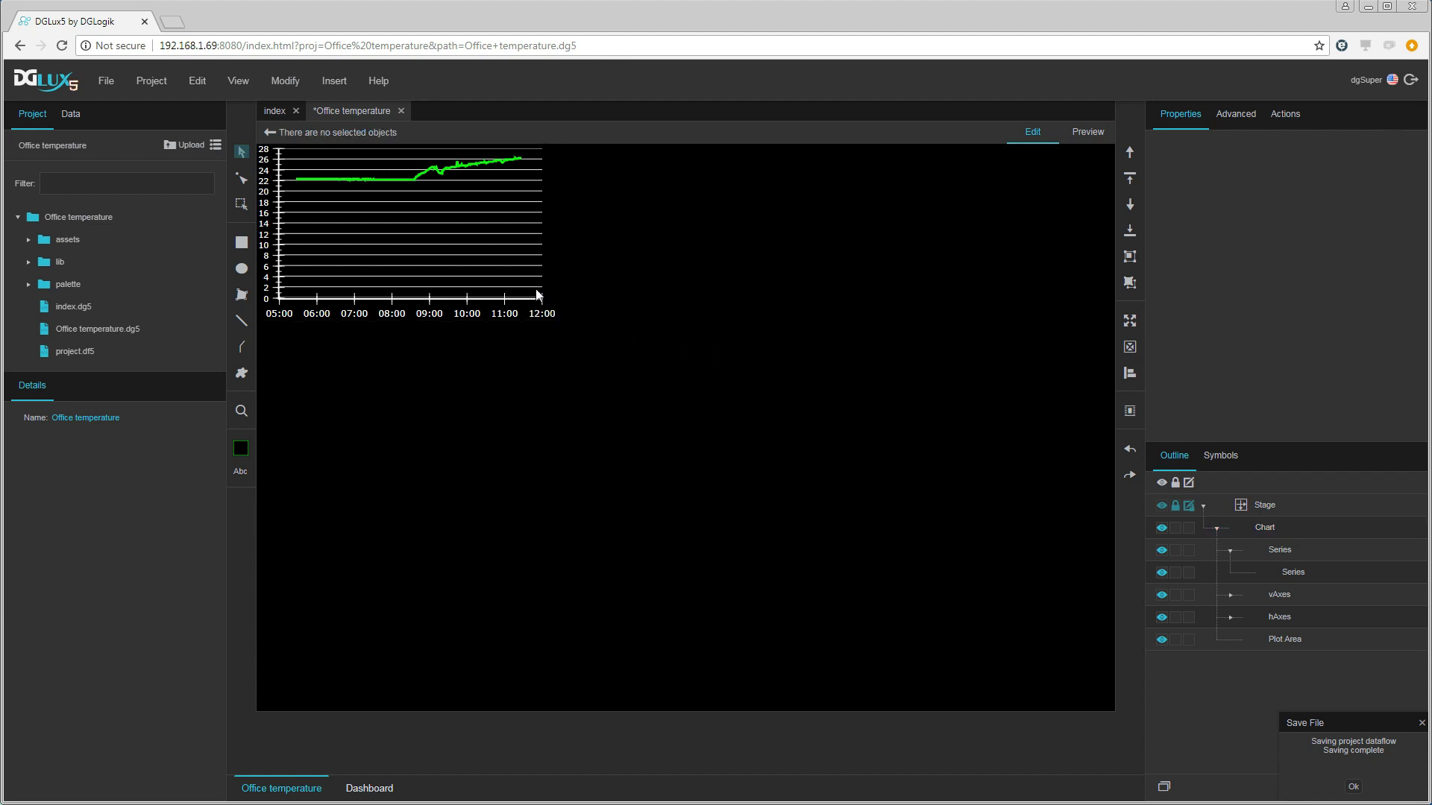
click(556, 320)
drag(556, 319, 1106, 375)
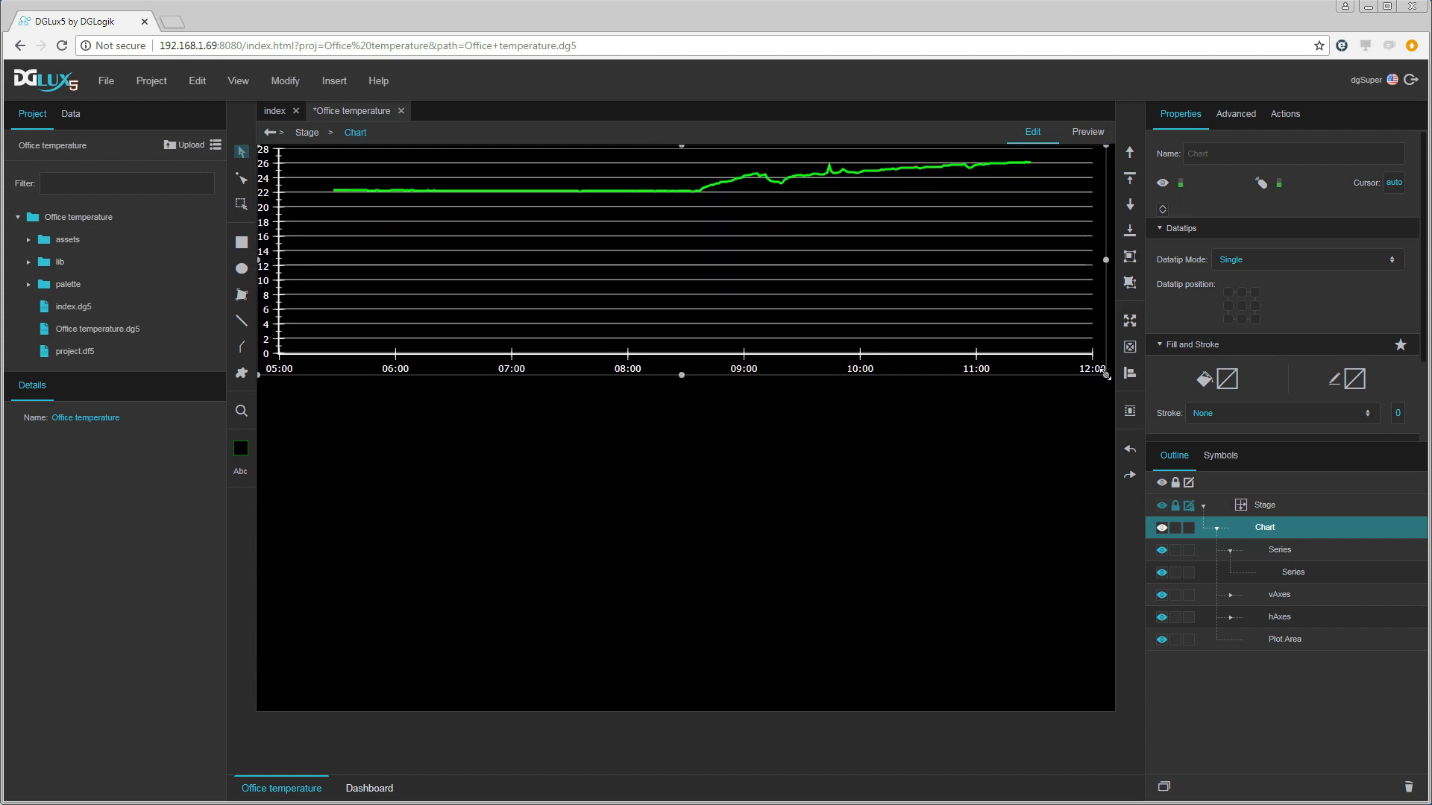
click(334, 81)
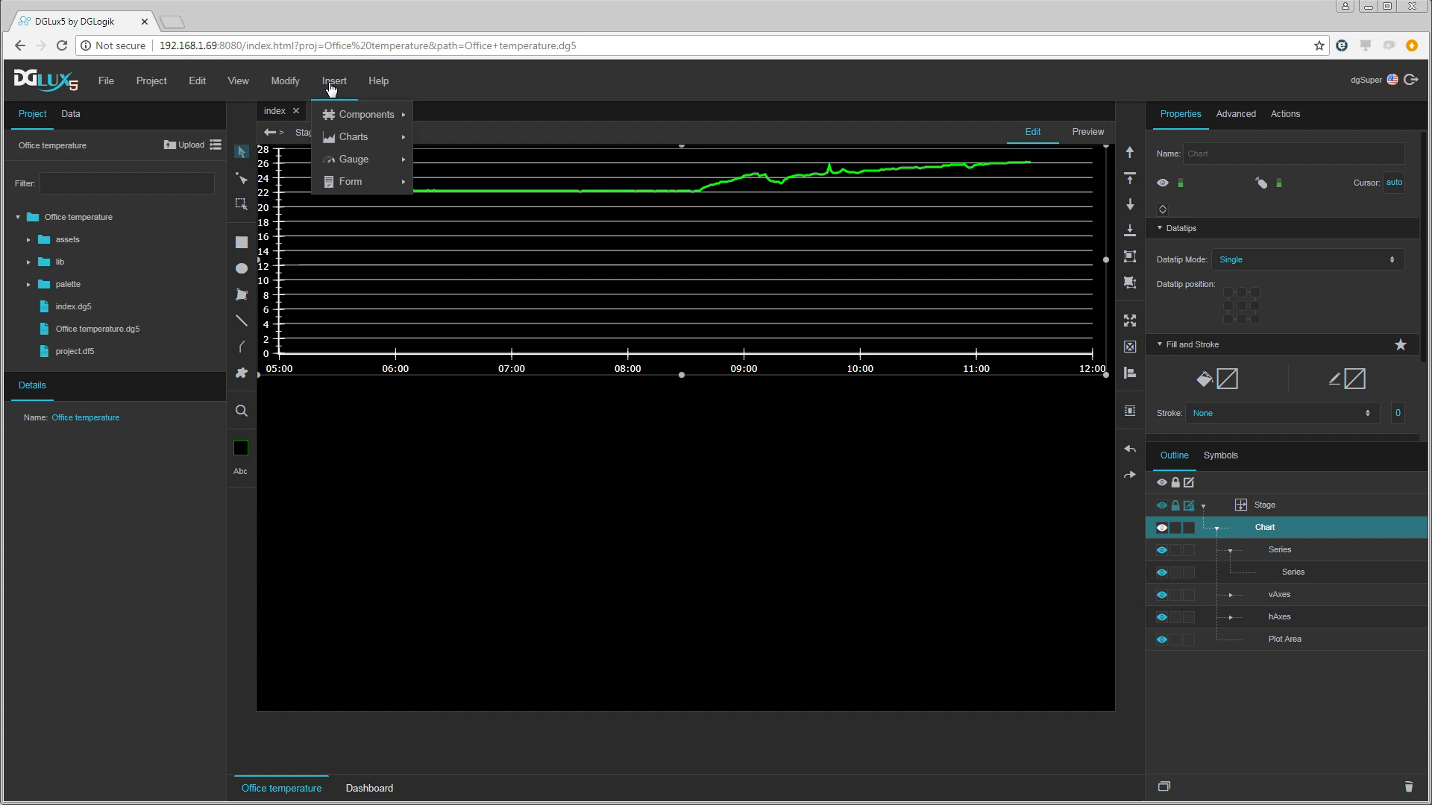
Step: Add a second String Loader polling every 5 seconds with the present-value URL as its path
mouse_move(287, 82)
click(311, 185)
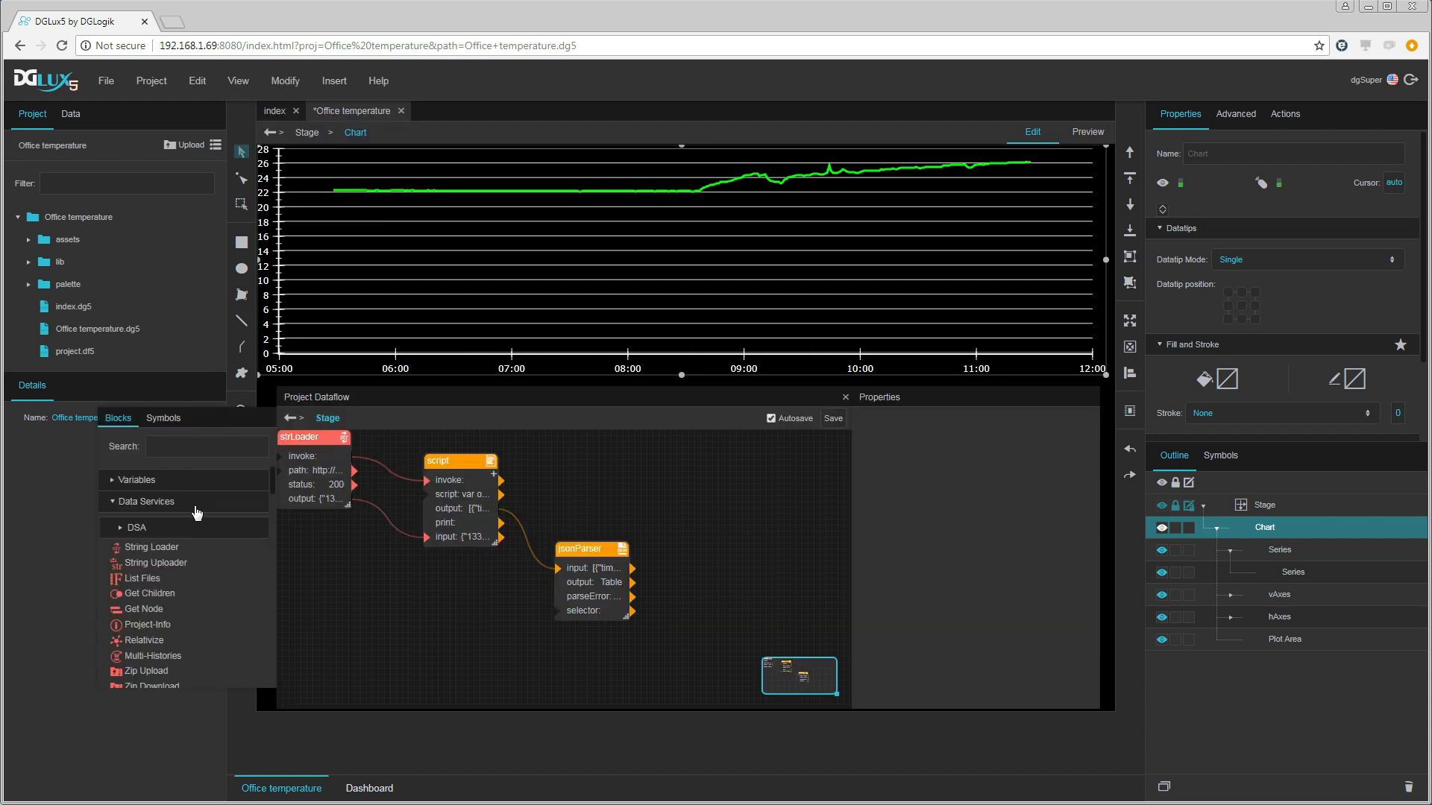
drag(163, 555, 320, 607)
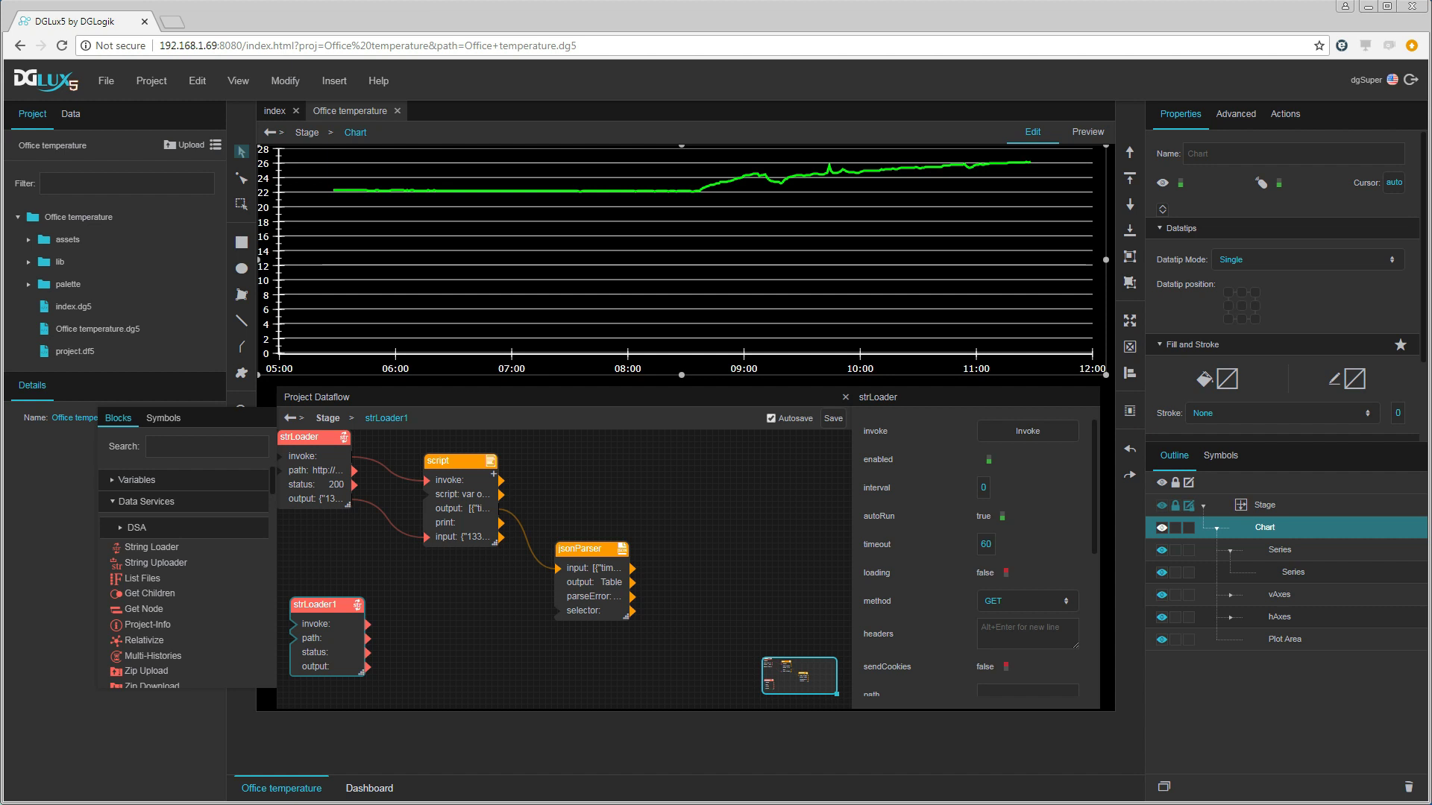
click(982, 487)
text(5)
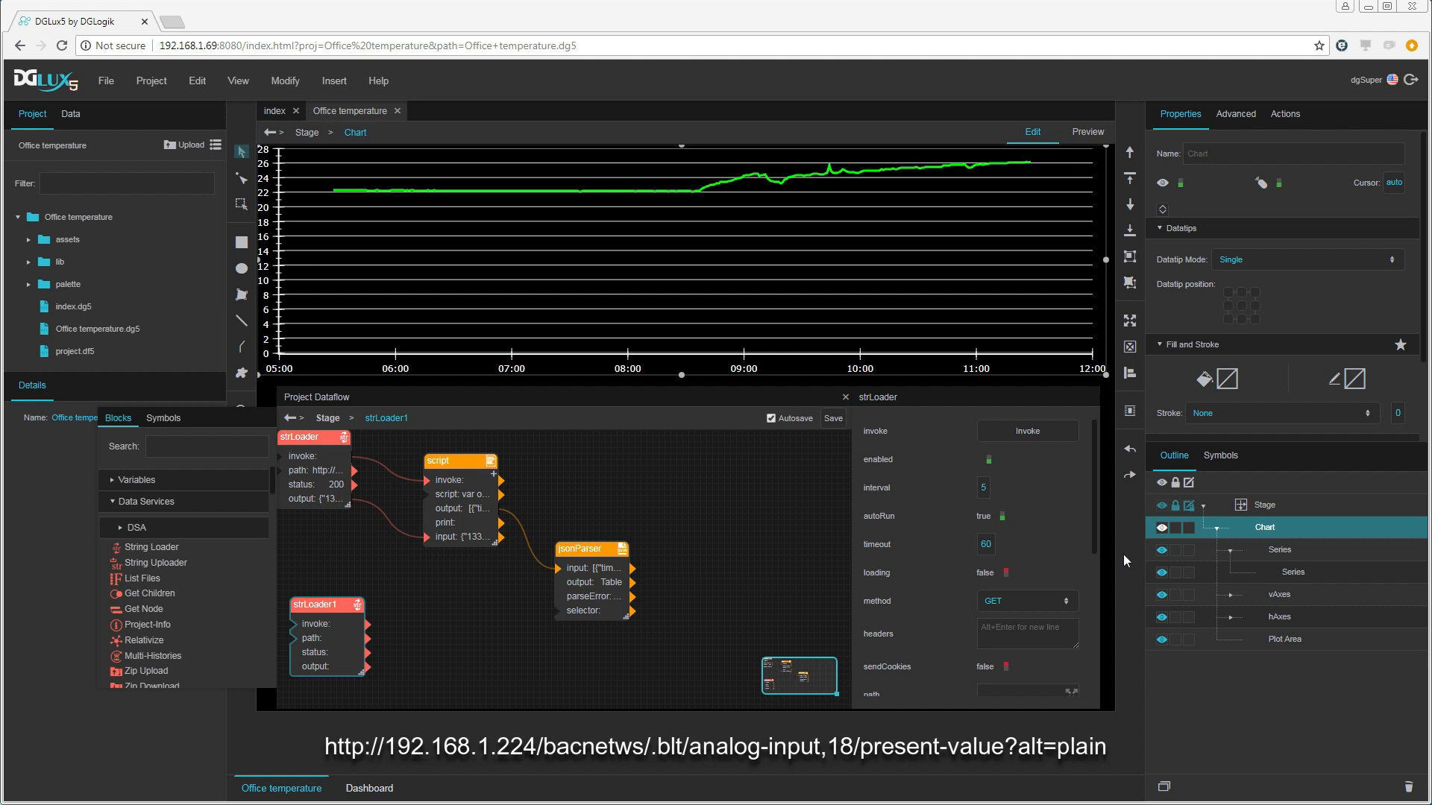
scroll(1014, 619, down, 1)
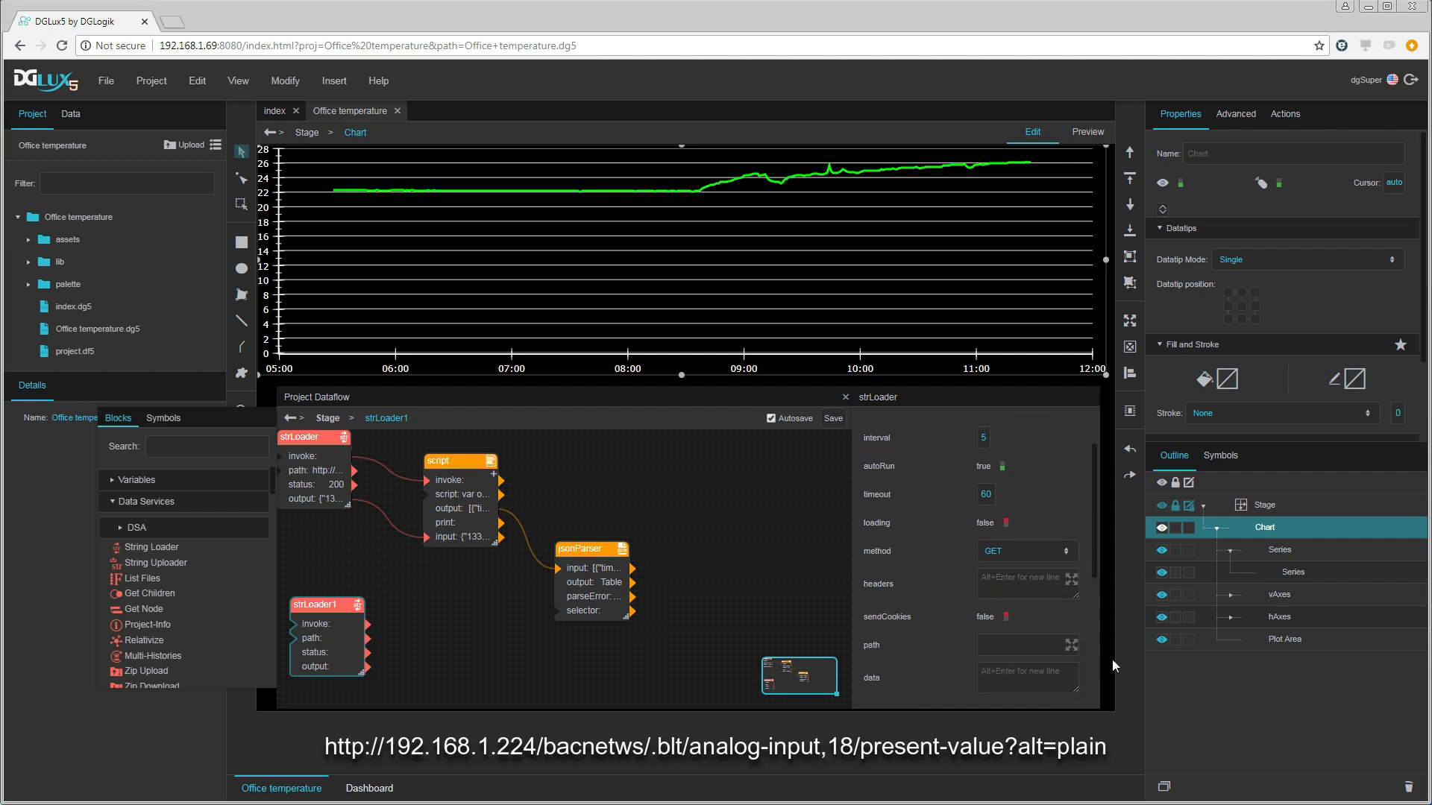
key(ctrl+v)
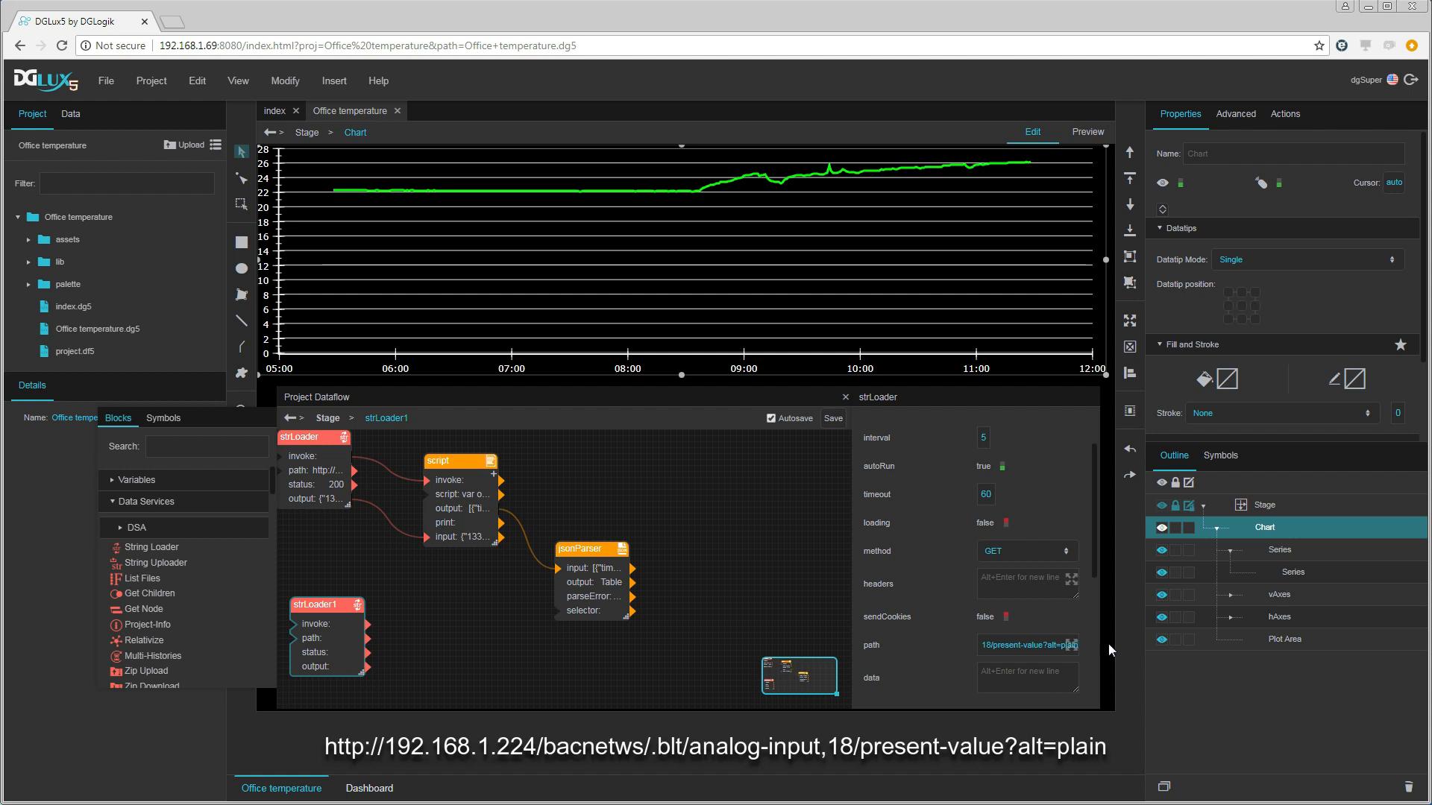
click(772, 552)
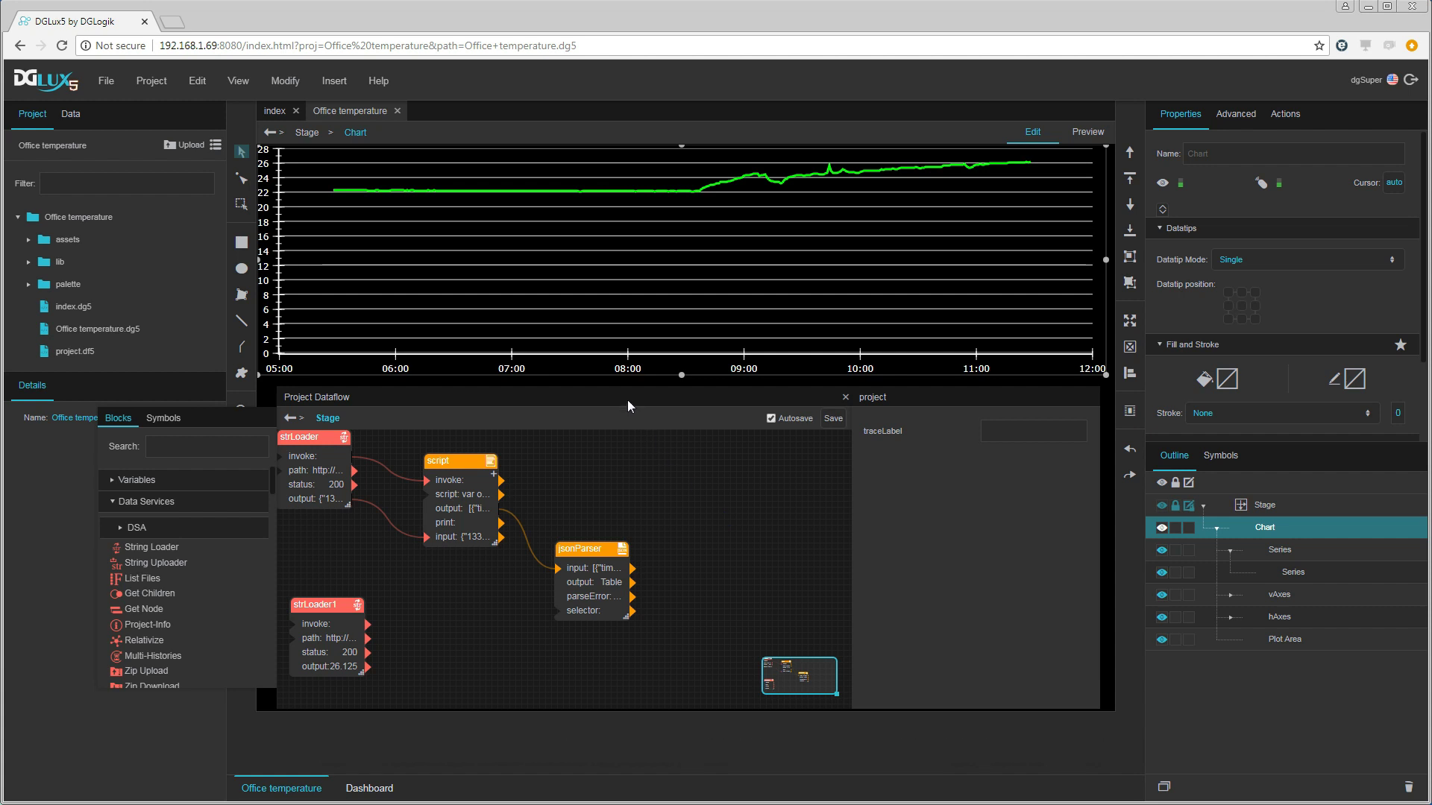
drag(628, 405, 545, 140)
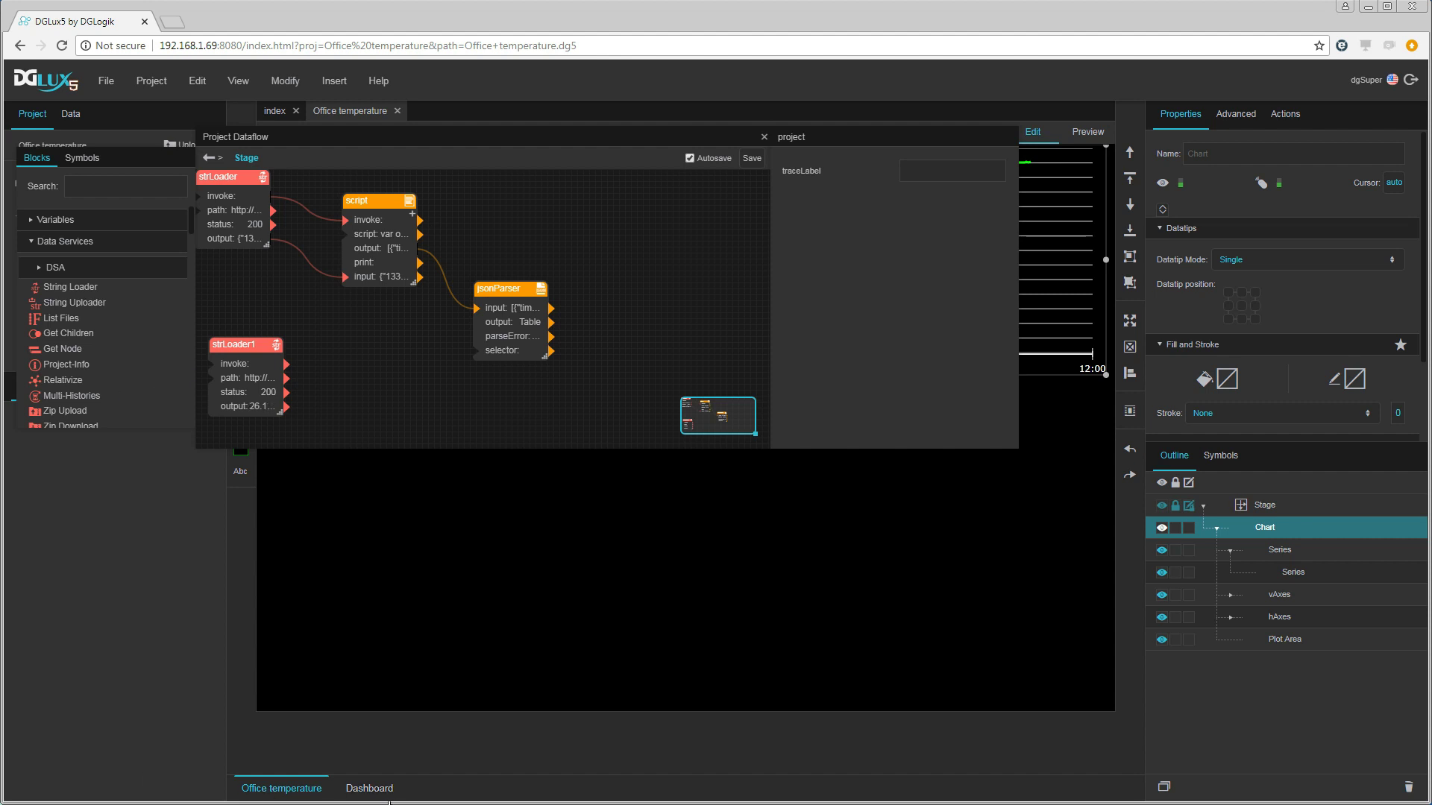
Step: Place a SweepGauge from the Dashboard gauges palette onto the stage below the chart
click(376, 793)
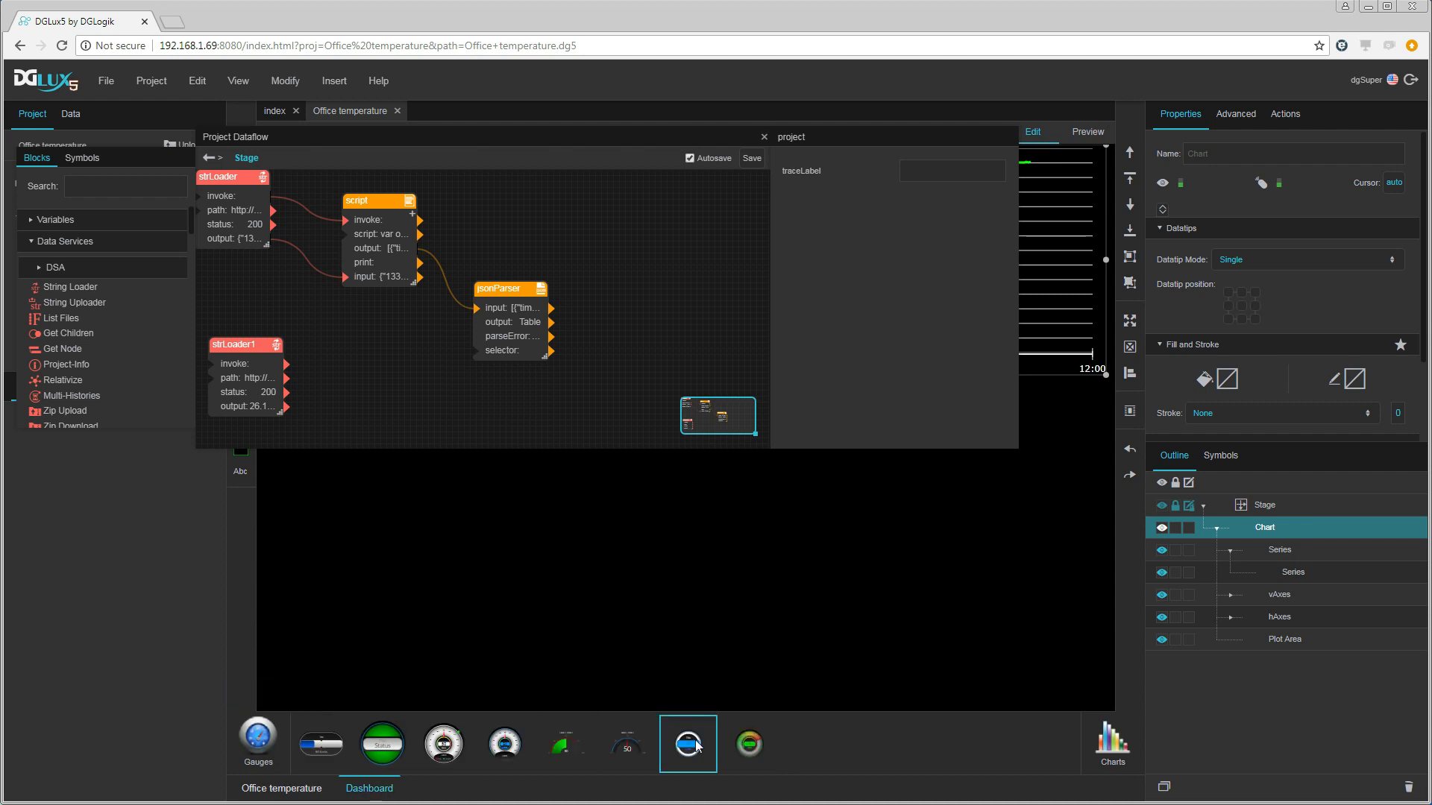
drag(749, 744, 627, 561)
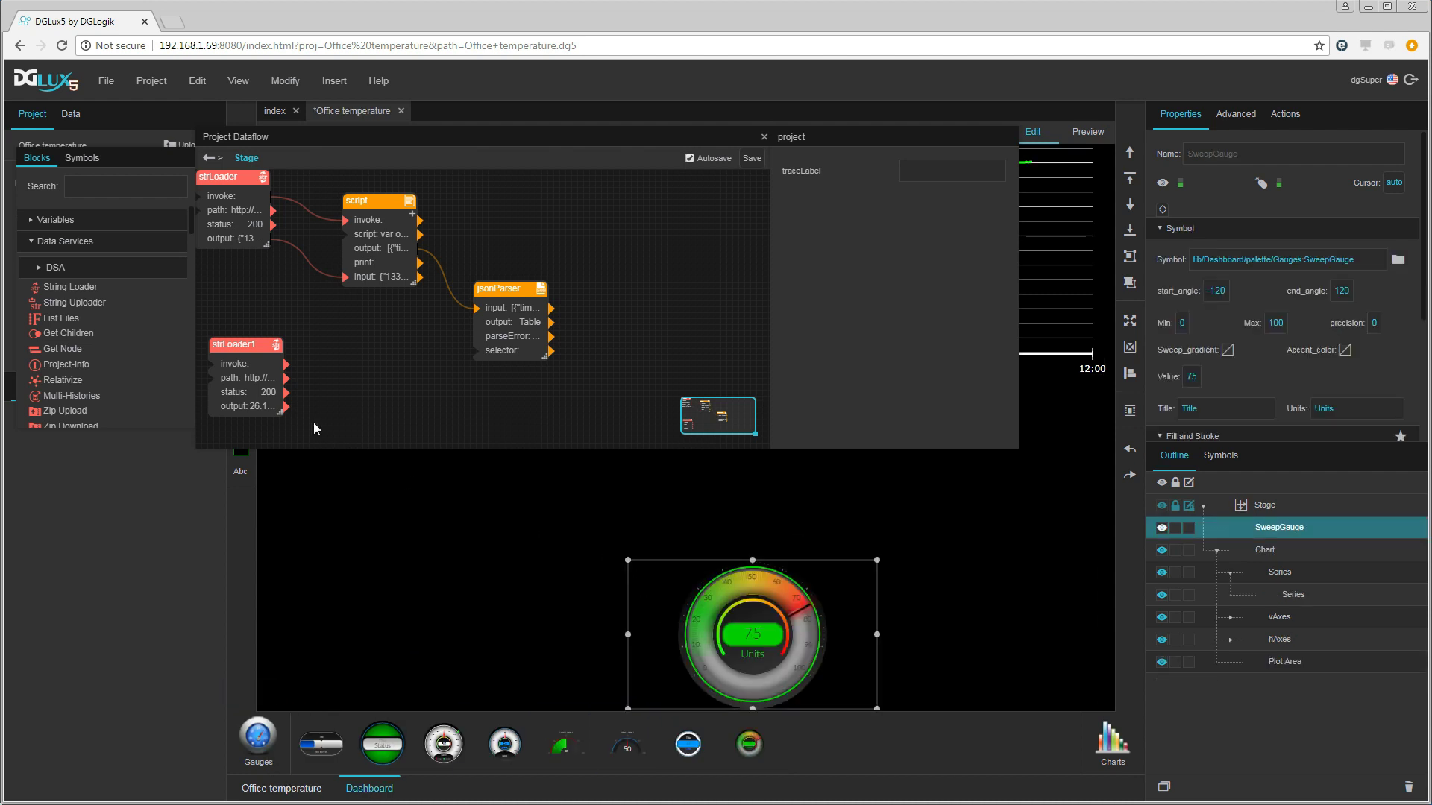
Step: Wire strLoader1's output to the gauge Value, set its units to °C, and save the dataflow
drag(288, 406, 1193, 382)
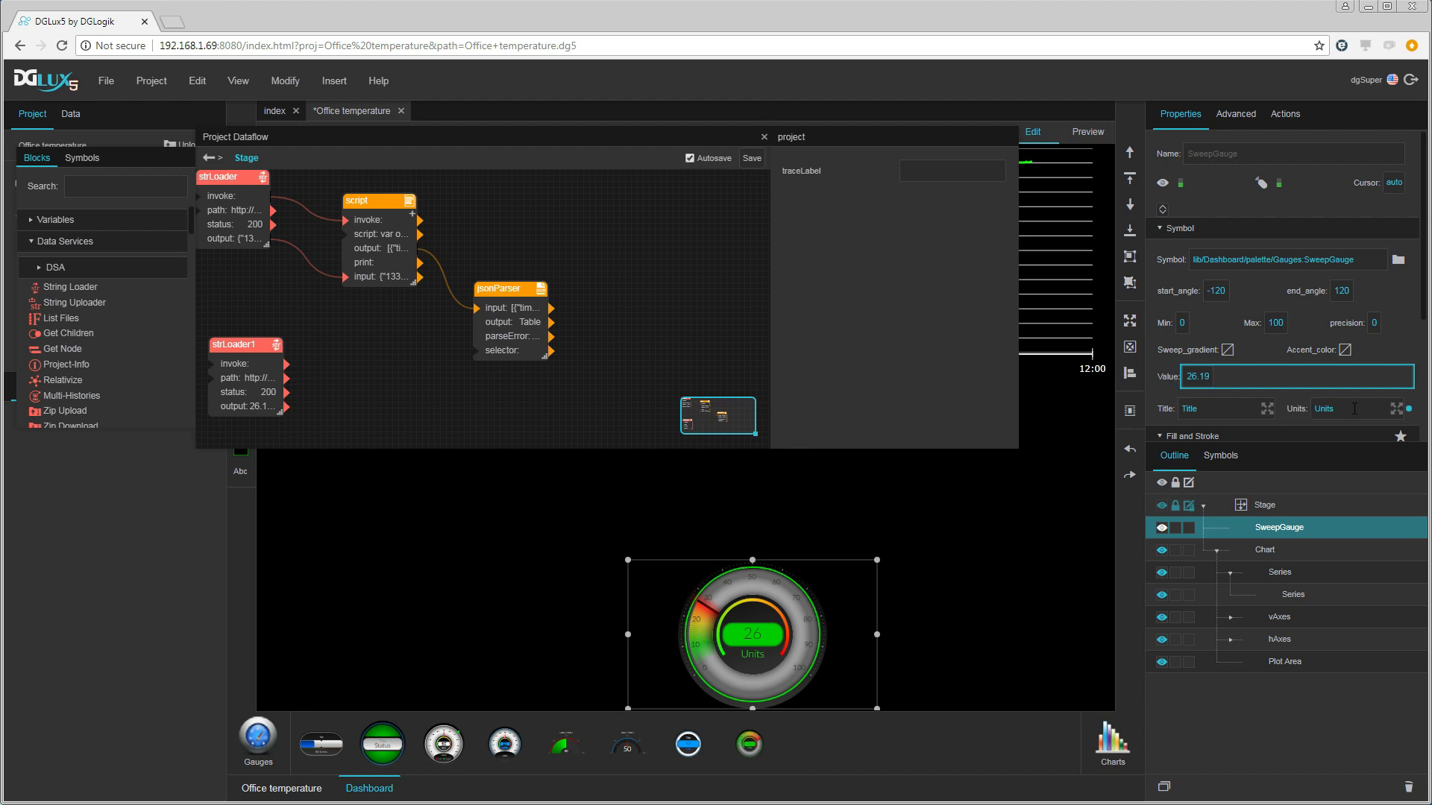
double_click(1314, 407)
text(°C)
click(996, 547)
click(763, 139)
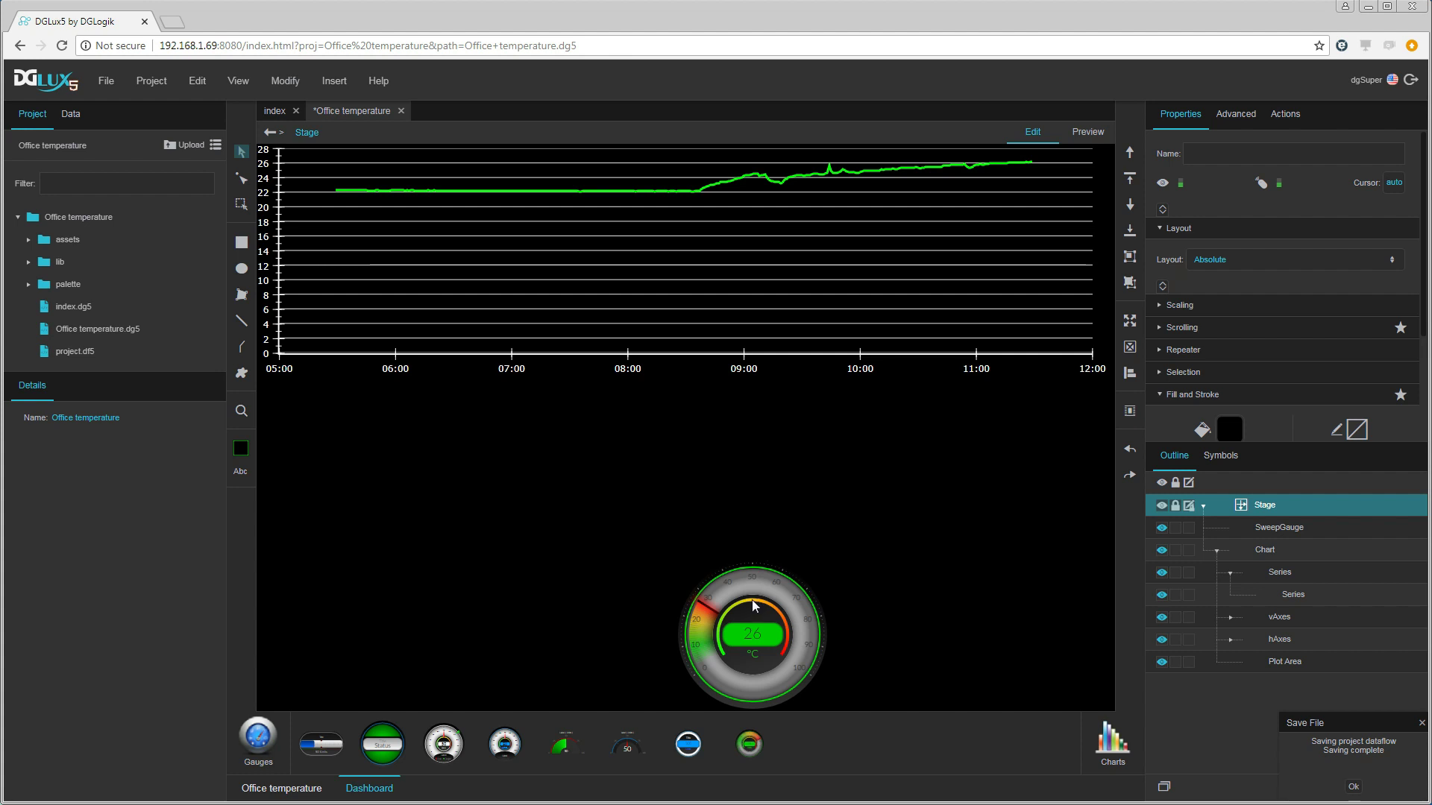
drag(750, 594, 661, 481)
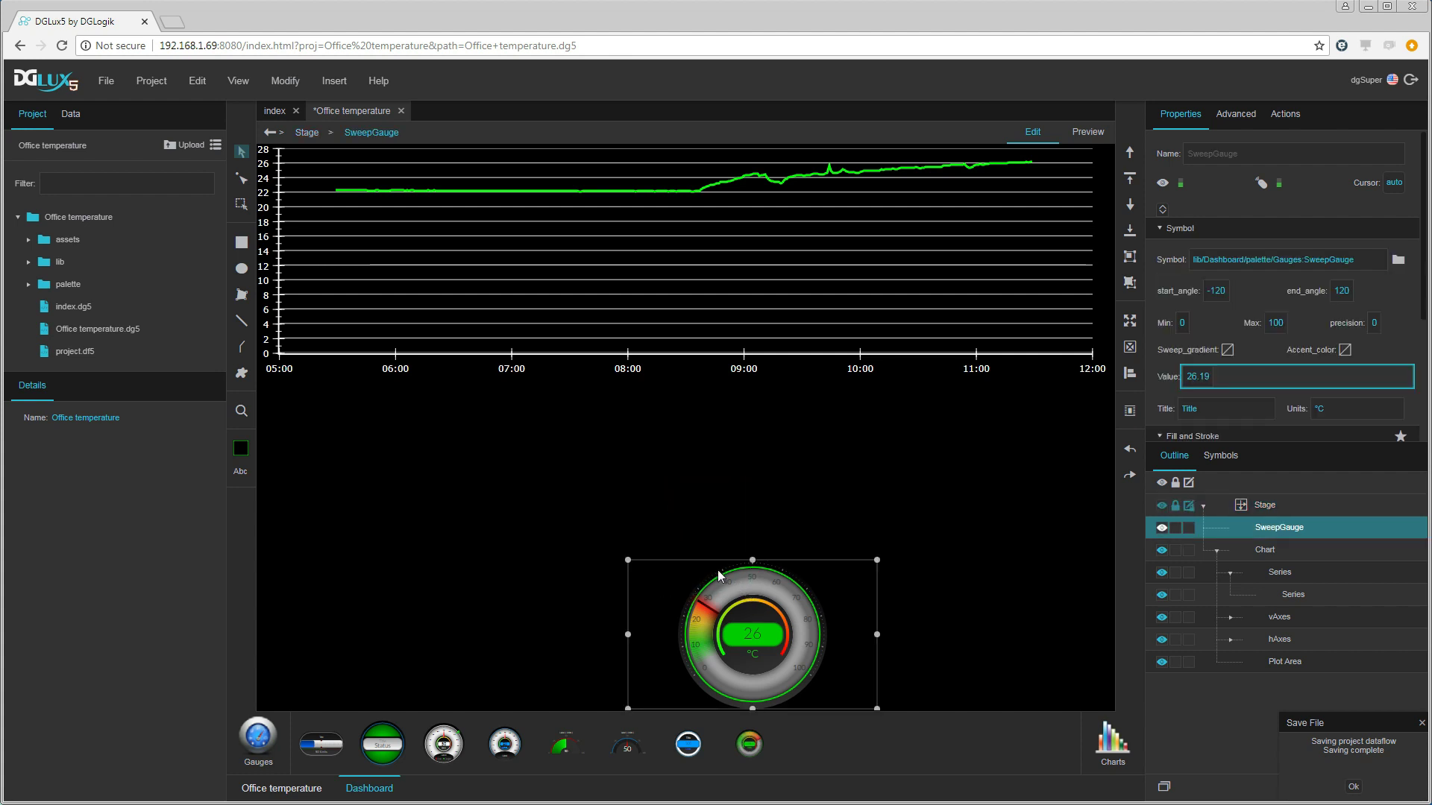
Step: Move the sweep gauge up-left, enlarge it, and centre it beneath the temperature chart
drag(723, 573, 554, 403)
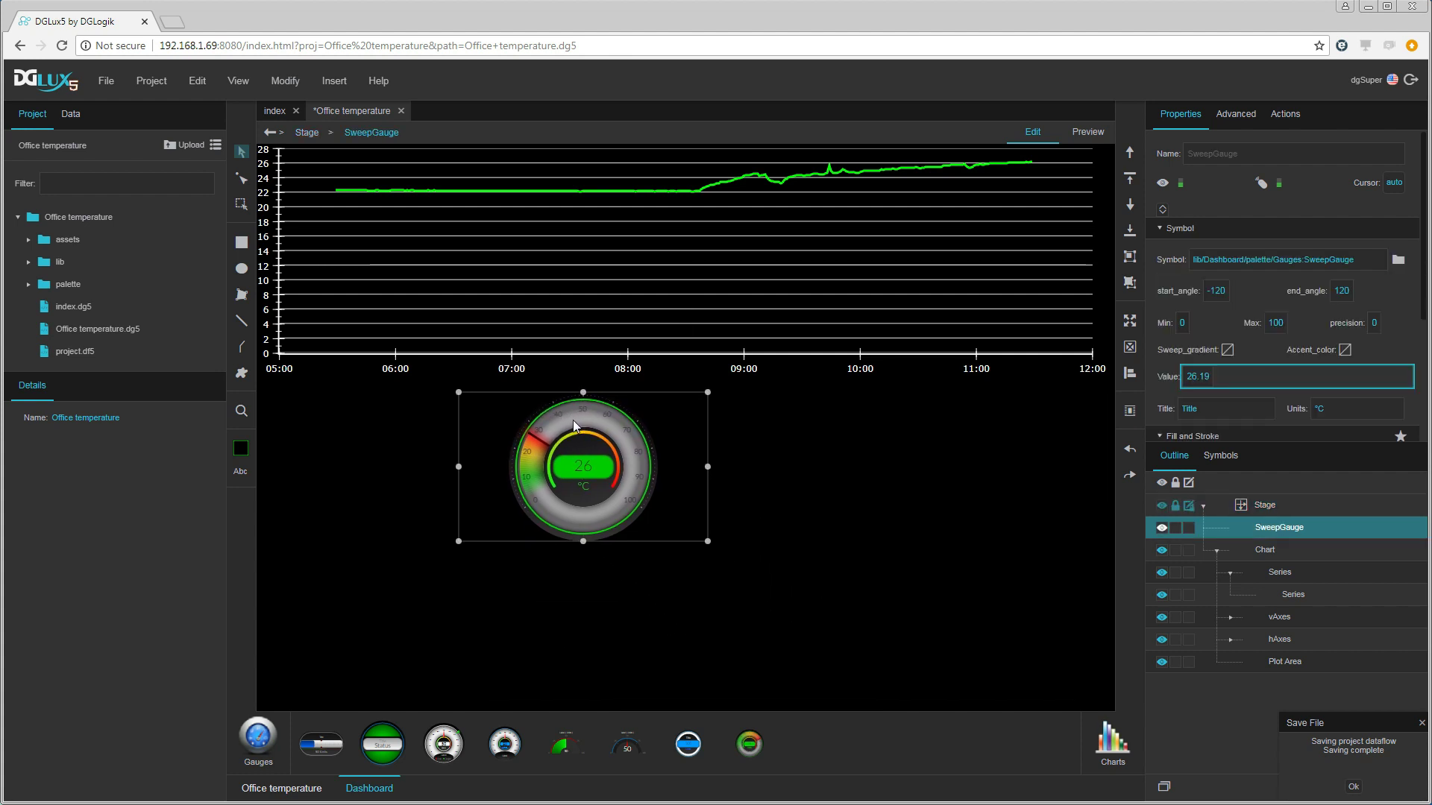
drag(709, 542, 1010, 694)
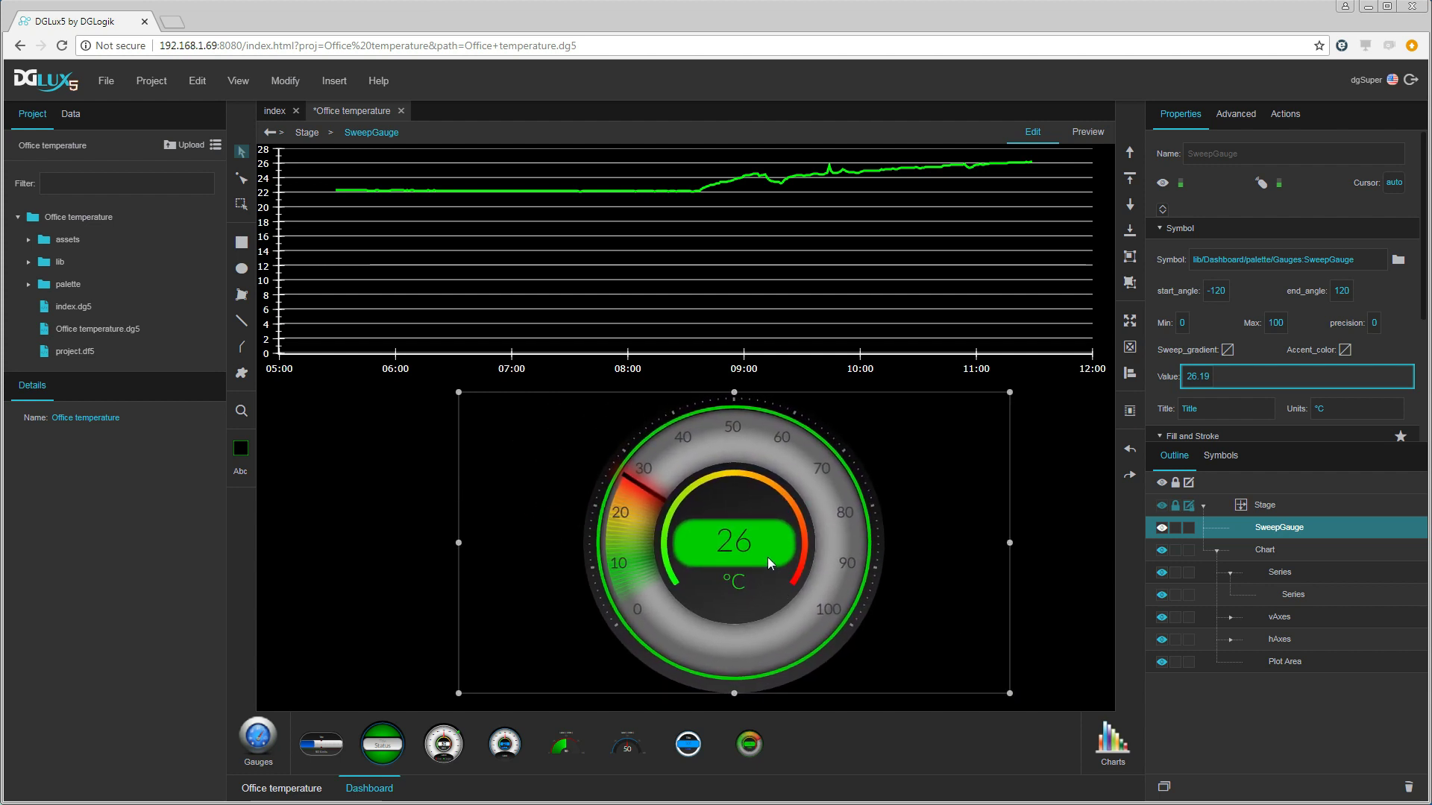
drag(769, 557, 733, 564)
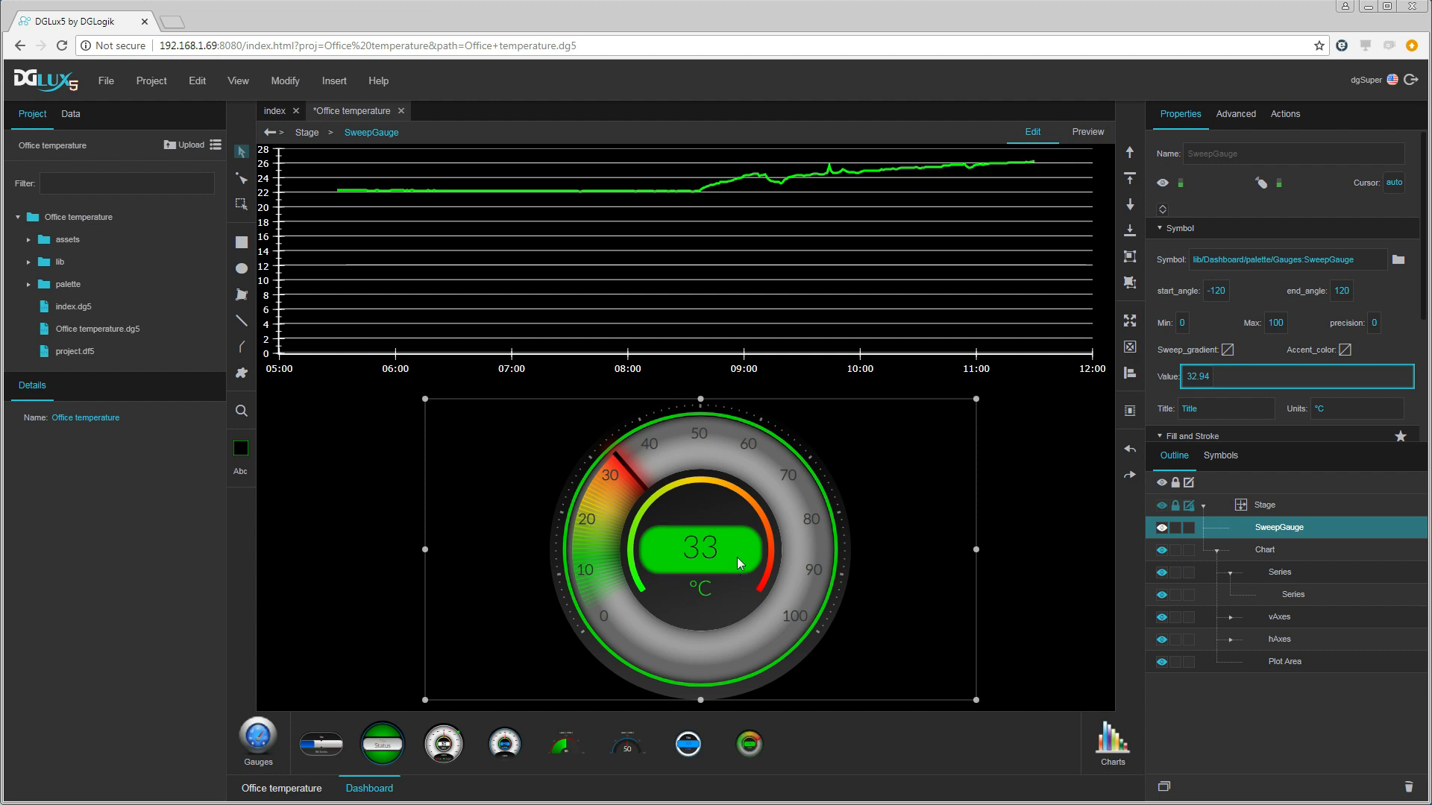
Step: Copy the dashboard's viewer link from the Preview options
click(1089, 136)
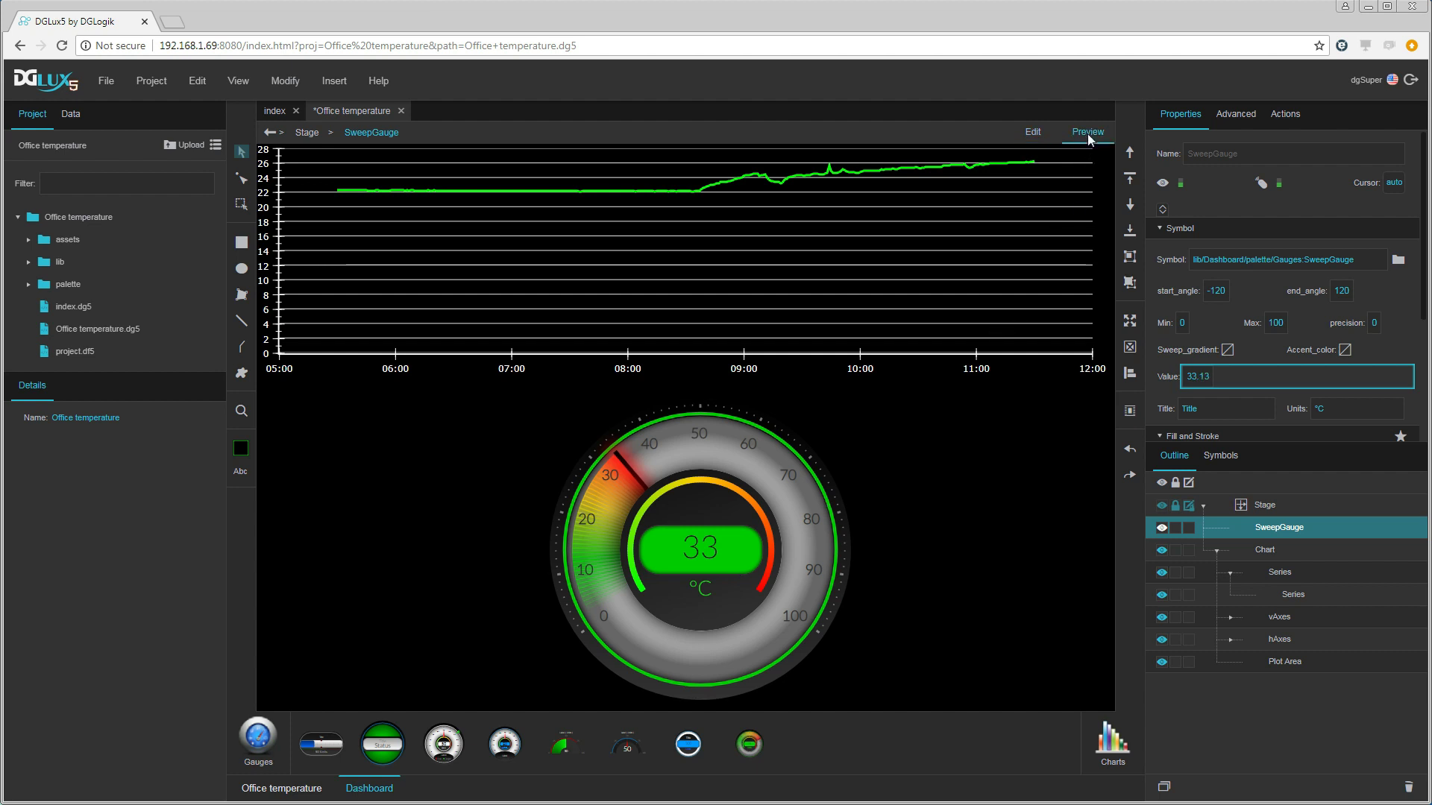
click(1089, 138)
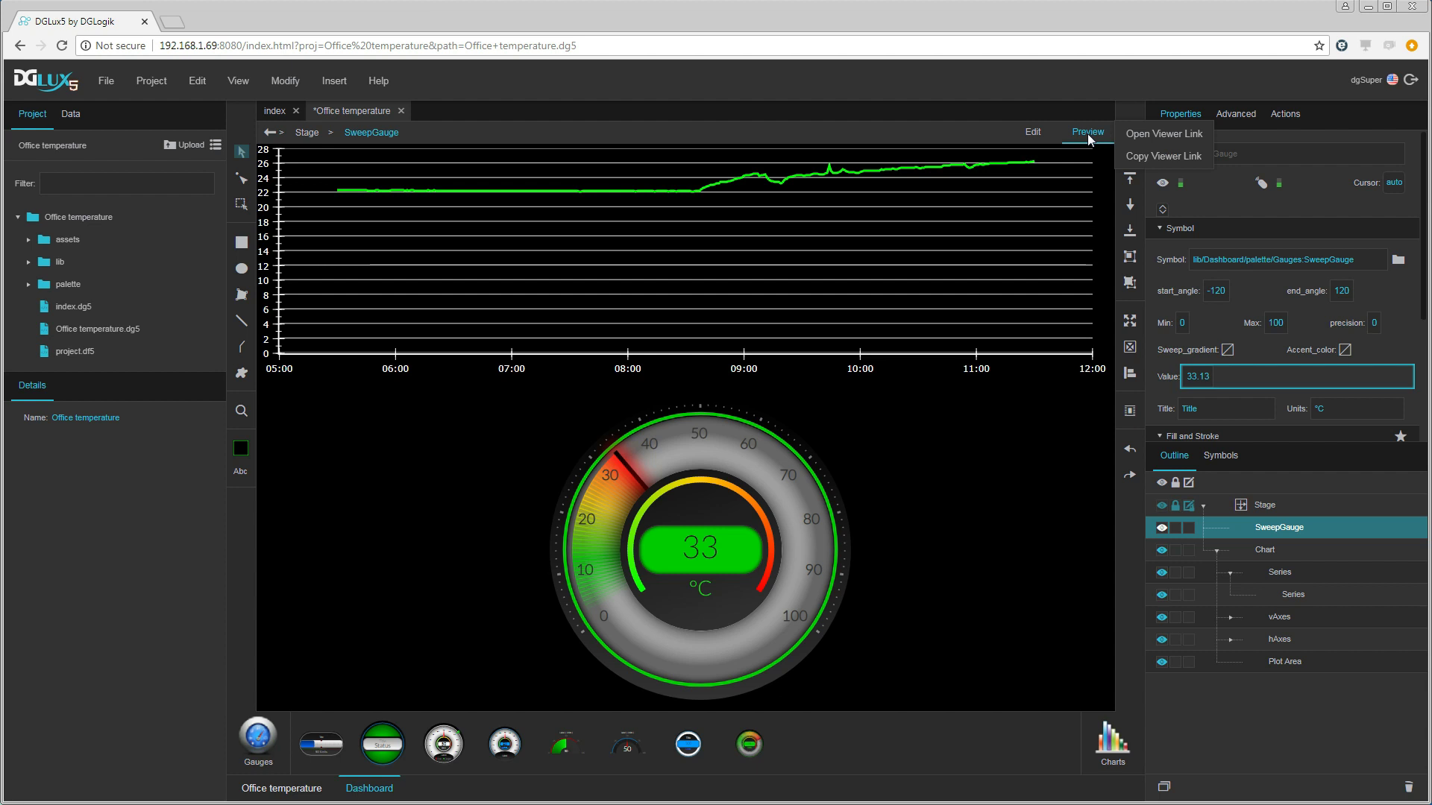
click(1157, 158)
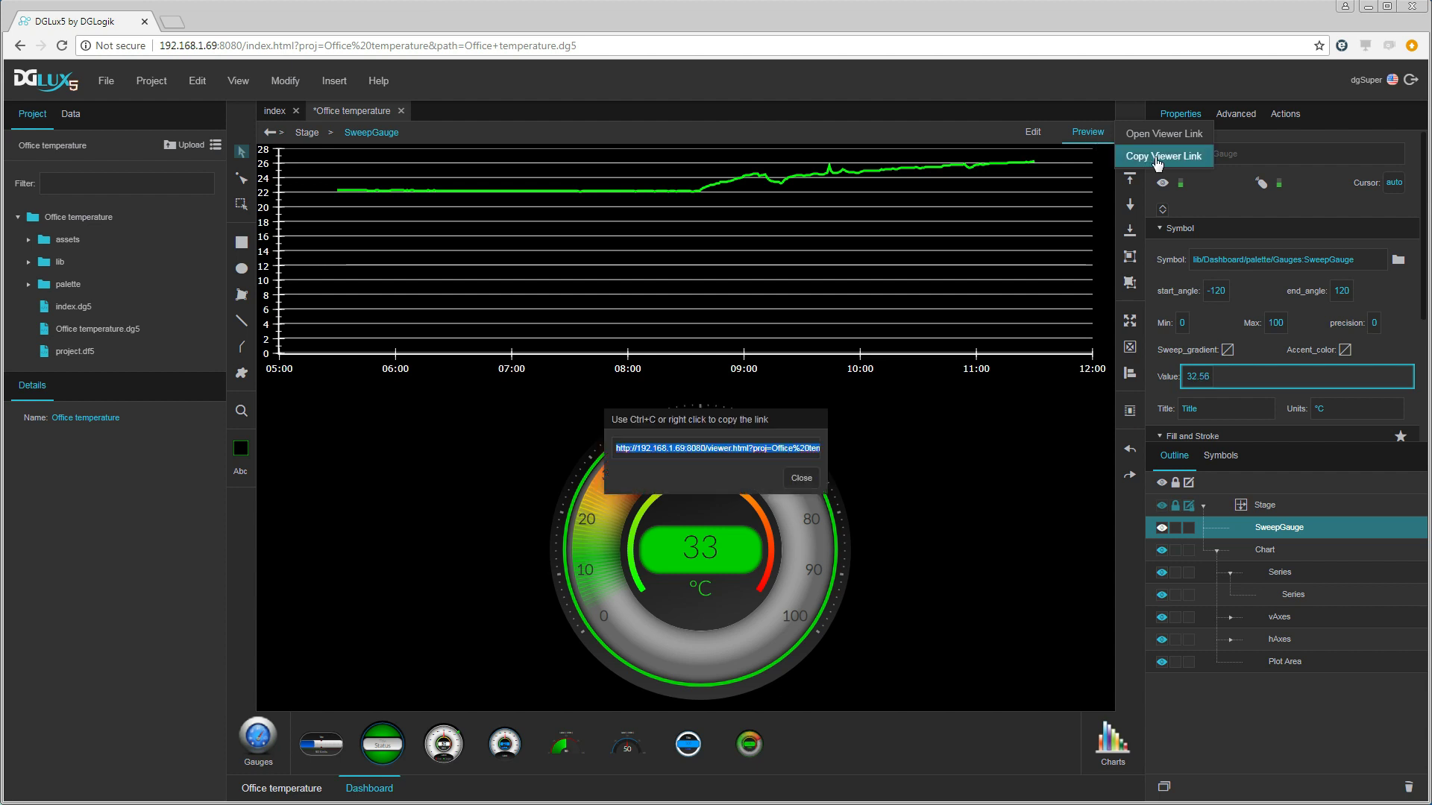
click(810, 481)
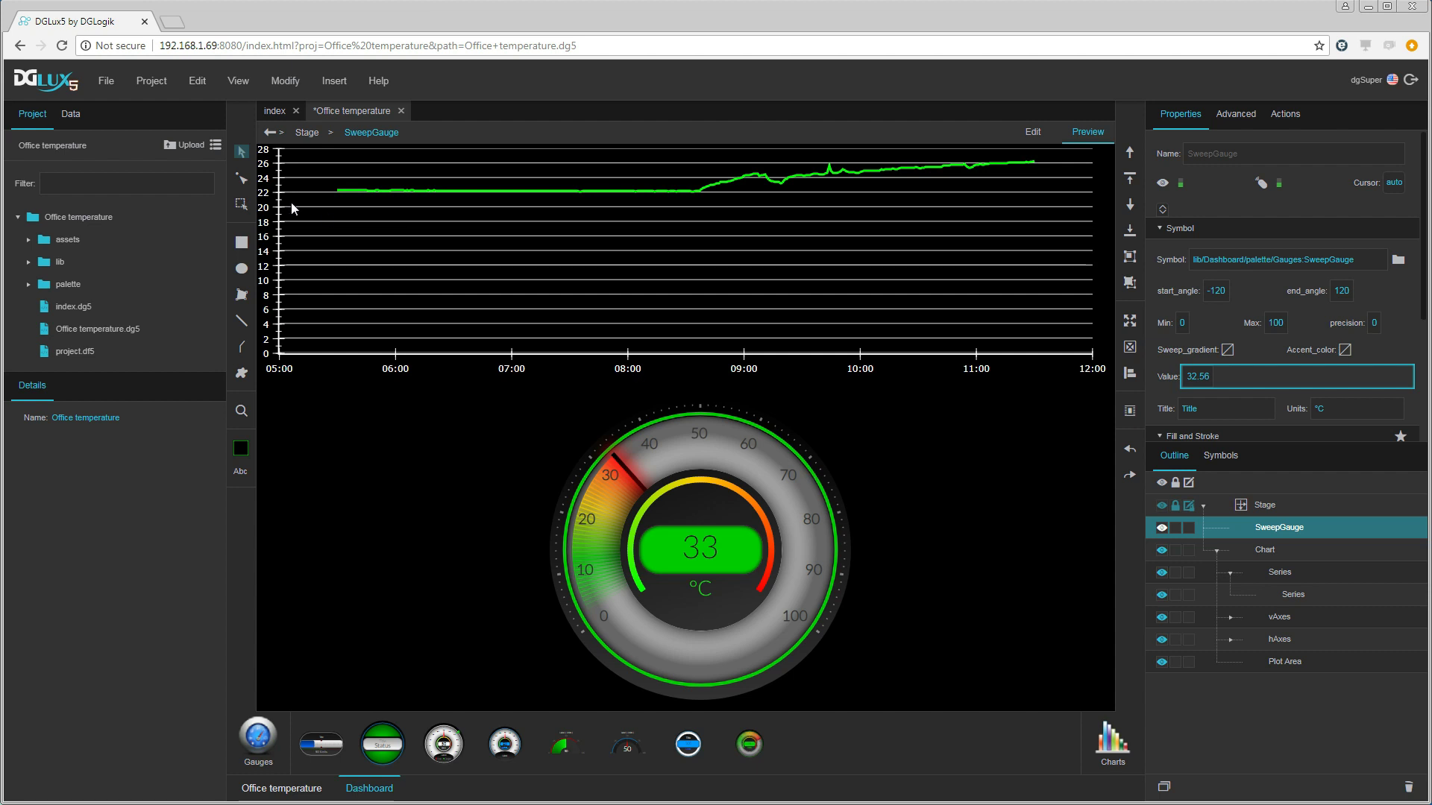
Step: Load the copied viewer link in a new browser tab
click(171, 25)
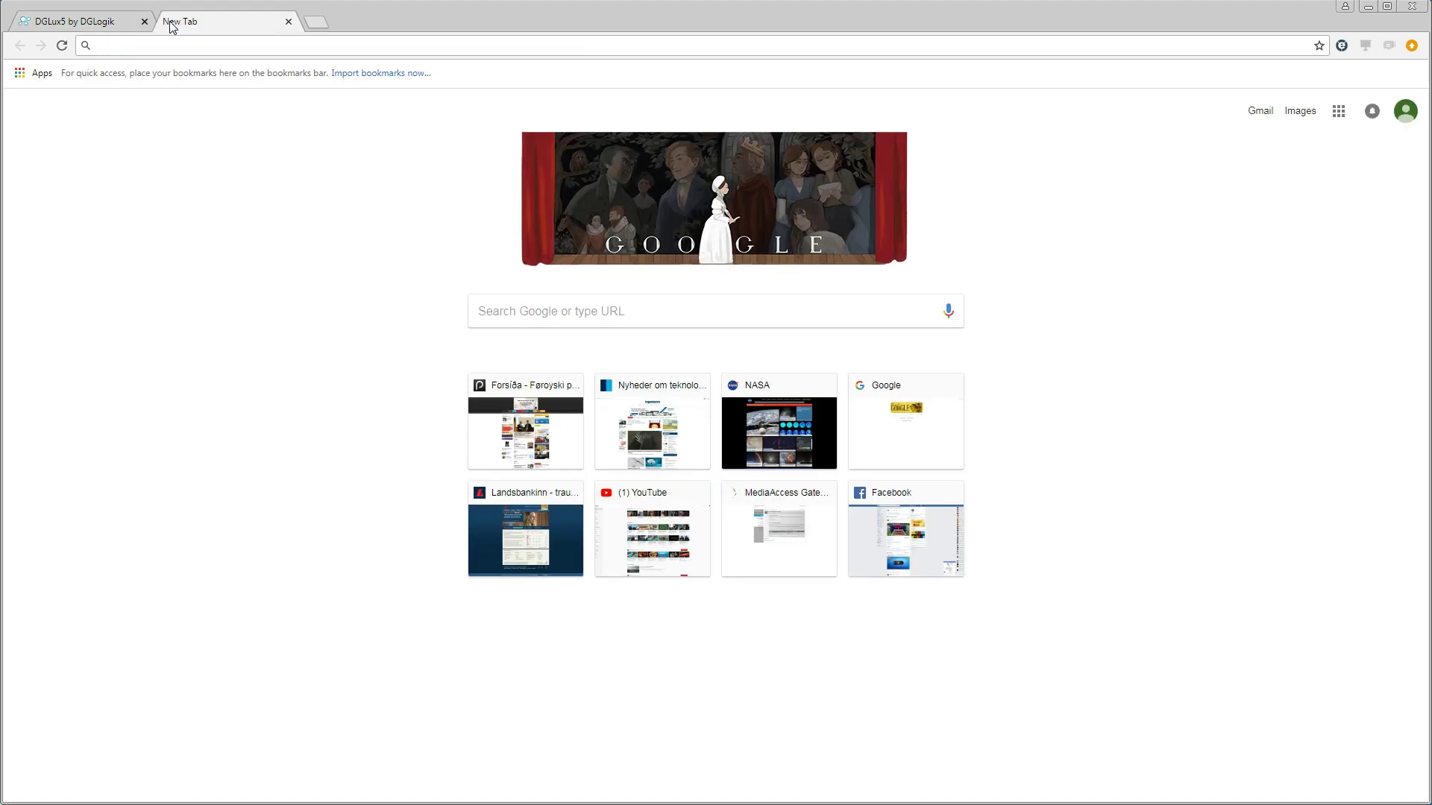
key(ctrl+v)
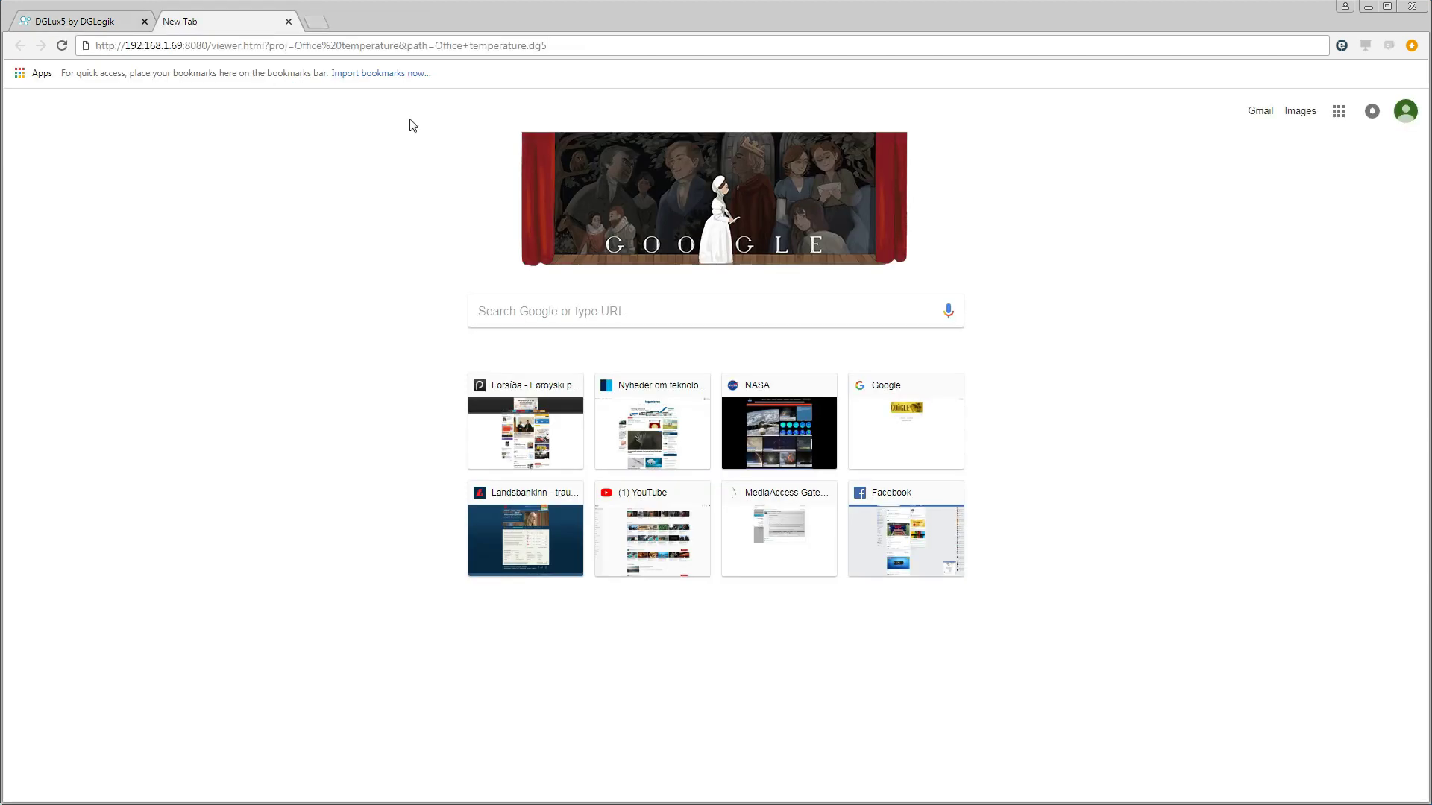
key(Return)
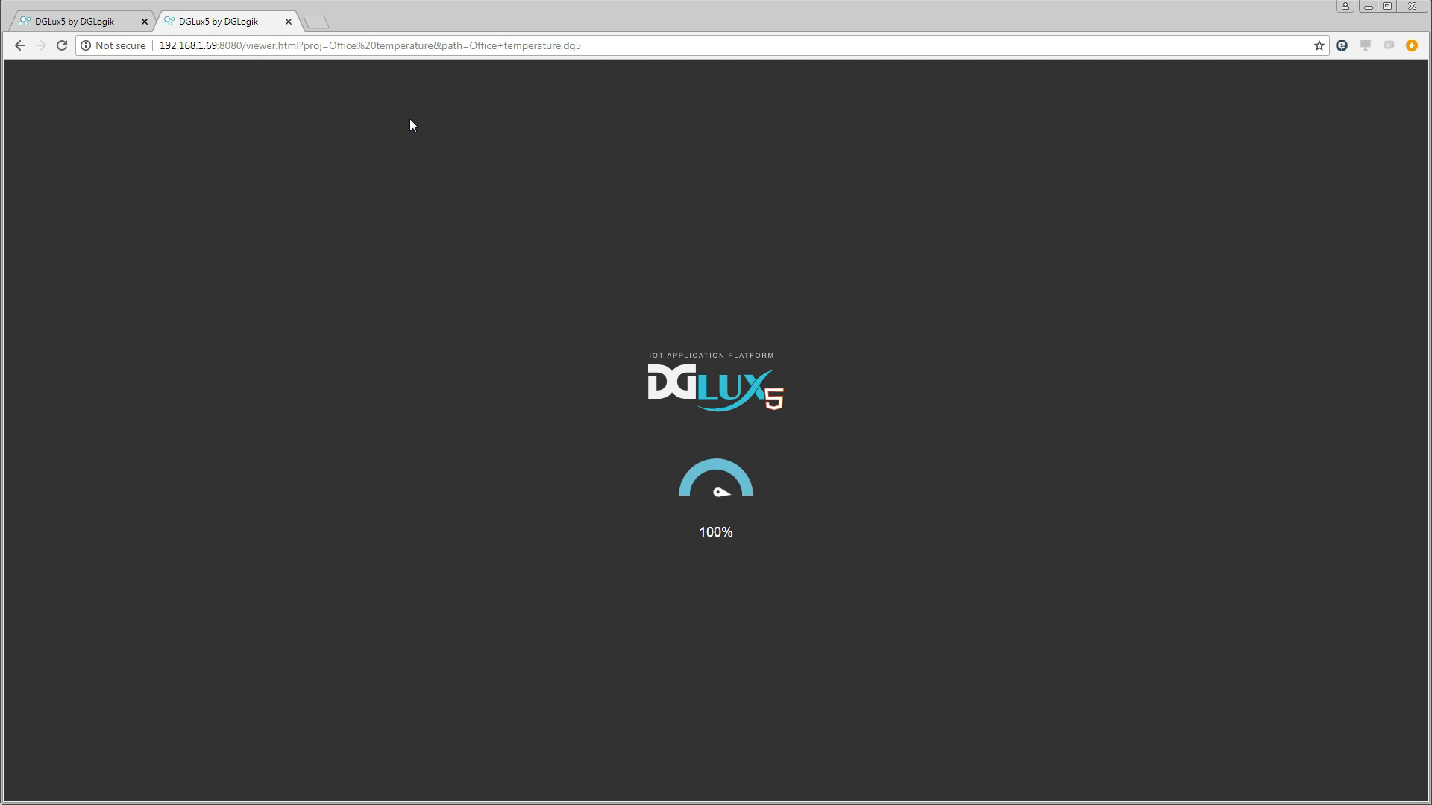